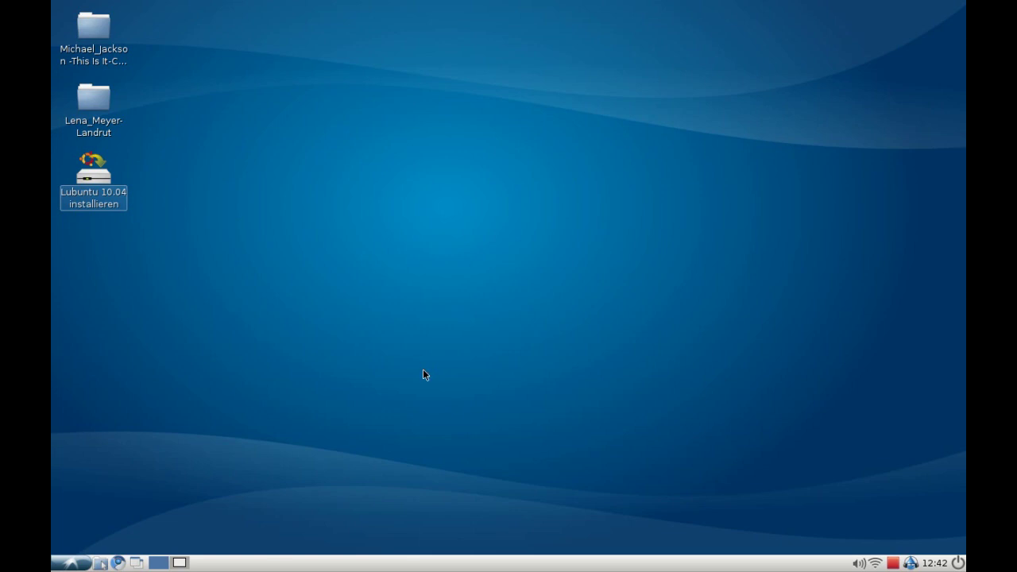
- Launch the Aqualung music player
{"action": "left_click", "coordinate": [83, 558]}
{"action": "mouse_move", "coordinate": [165, 464]}
{"action": "left_click", "coordinate": [255, 471]}
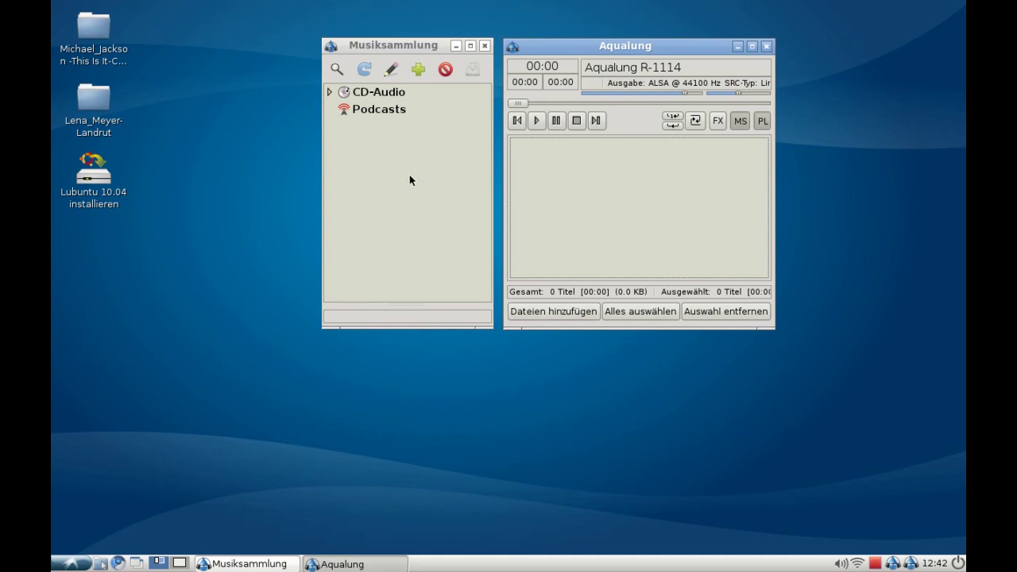
- Create an empty music collection named "My Music", stored in the file music in the Musik folder
{"action": "right_click", "coordinate": [364, 139]}
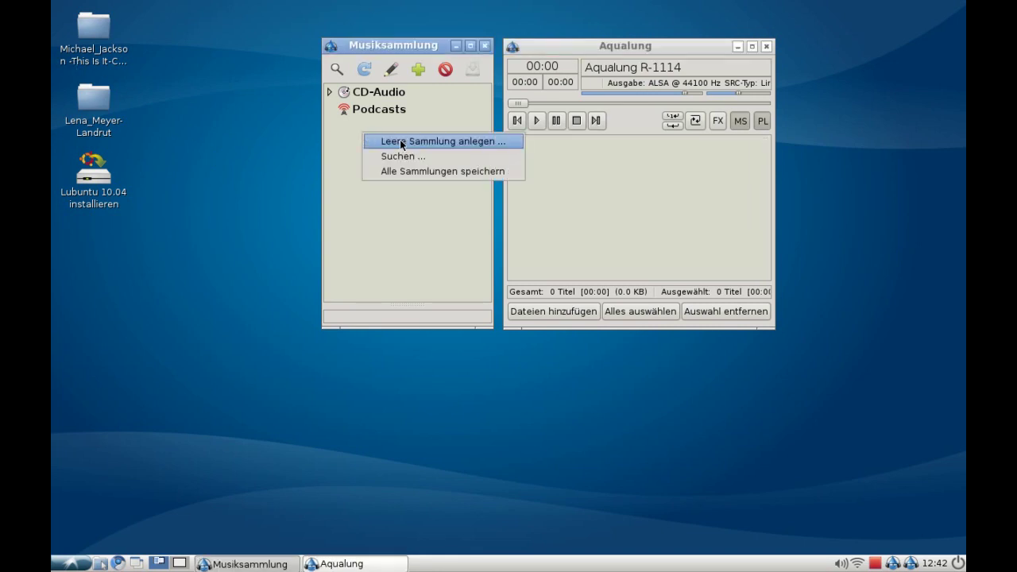
{"action": "left_click", "coordinate": [400, 140]}
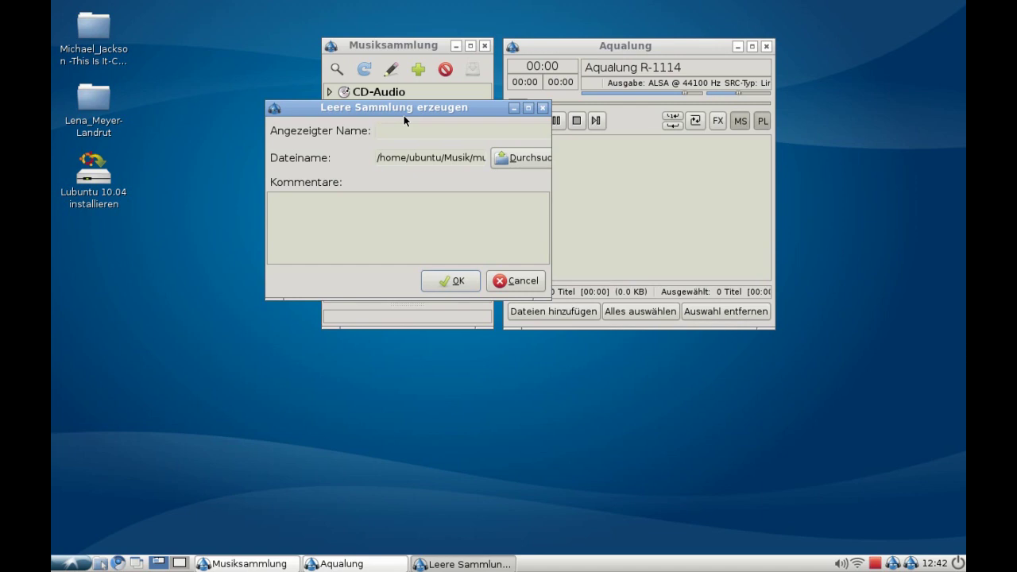
{"action": "left_click", "coordinate": [521, 157]}
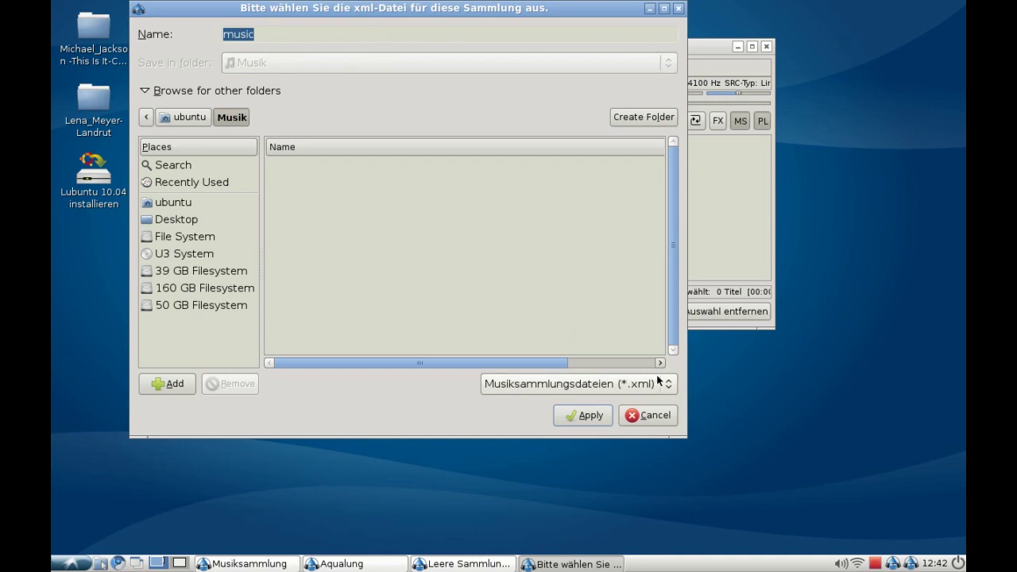
{"action": "left_click", "coordinate": [573, 419]}
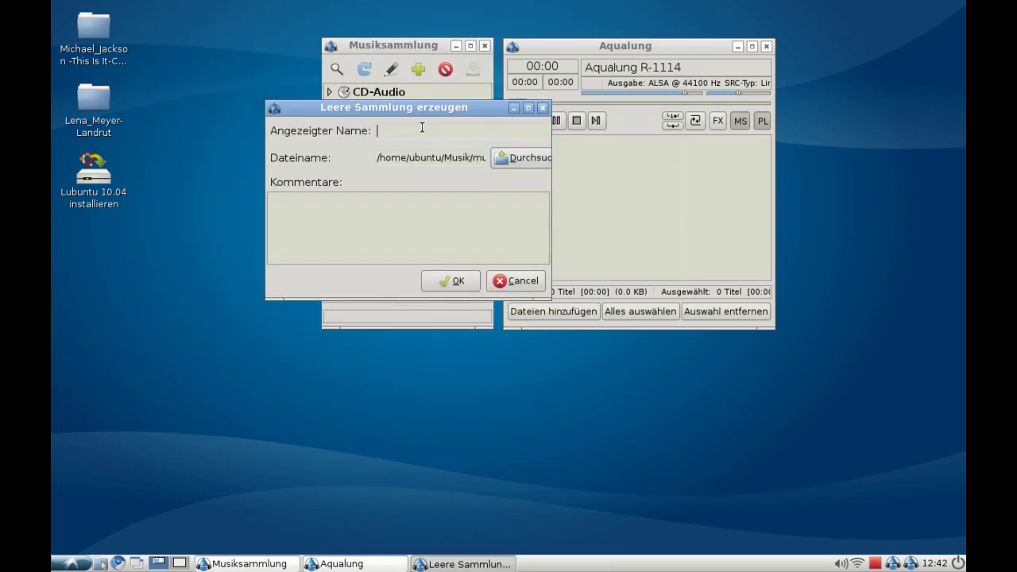
{"action": "type", "text": "My Music"}
{"action": "left_click", "coordinate": [450, 280]}
- Start building the My Music collection from the file system with the "Unabhängig" method
{"action": "left_click", "coordinate": [370, 129]}
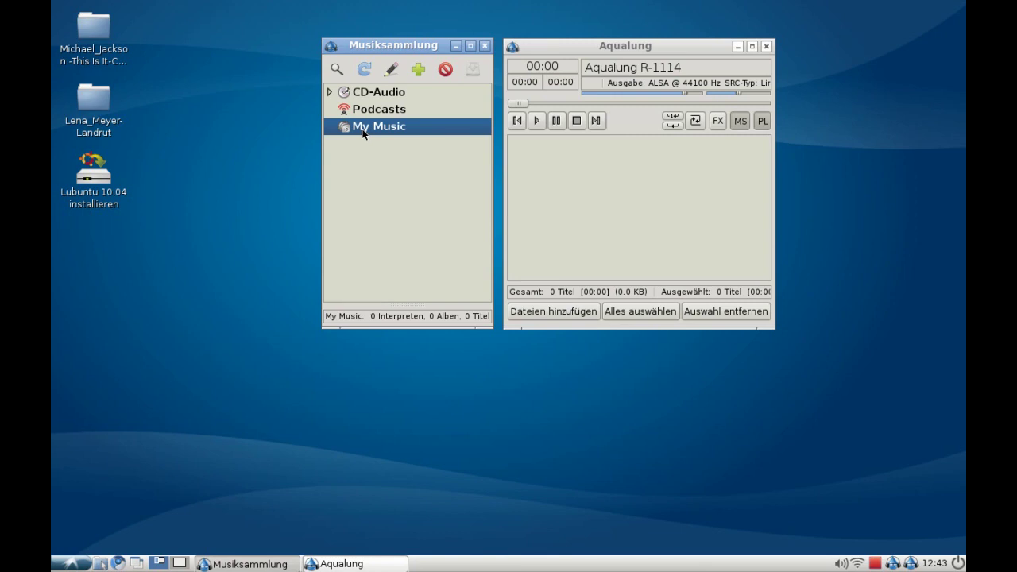
{"action": "right_click", "coordinate": [362, 133]}
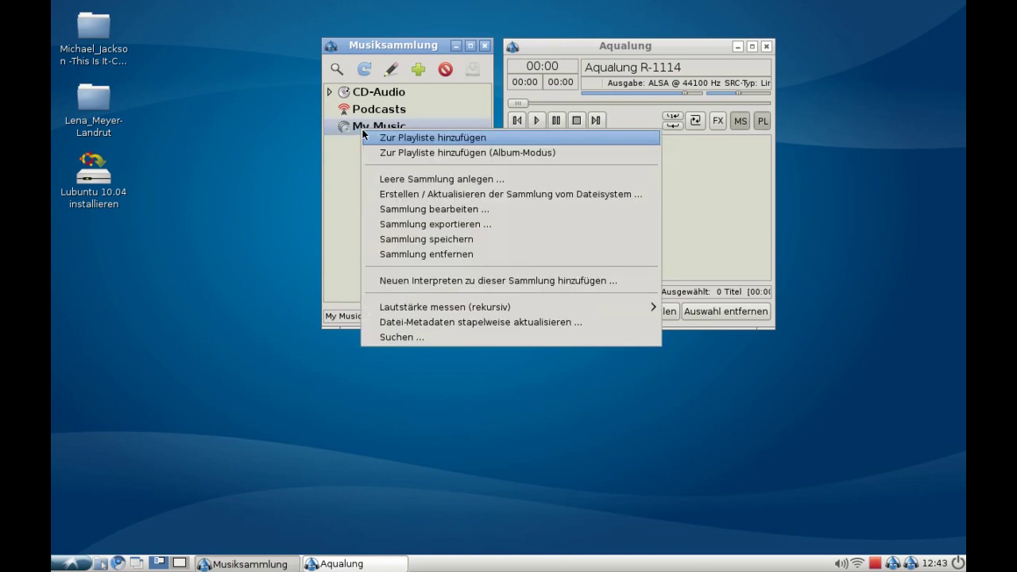
{"action": "left_click", "coordinate": [372, 194]}
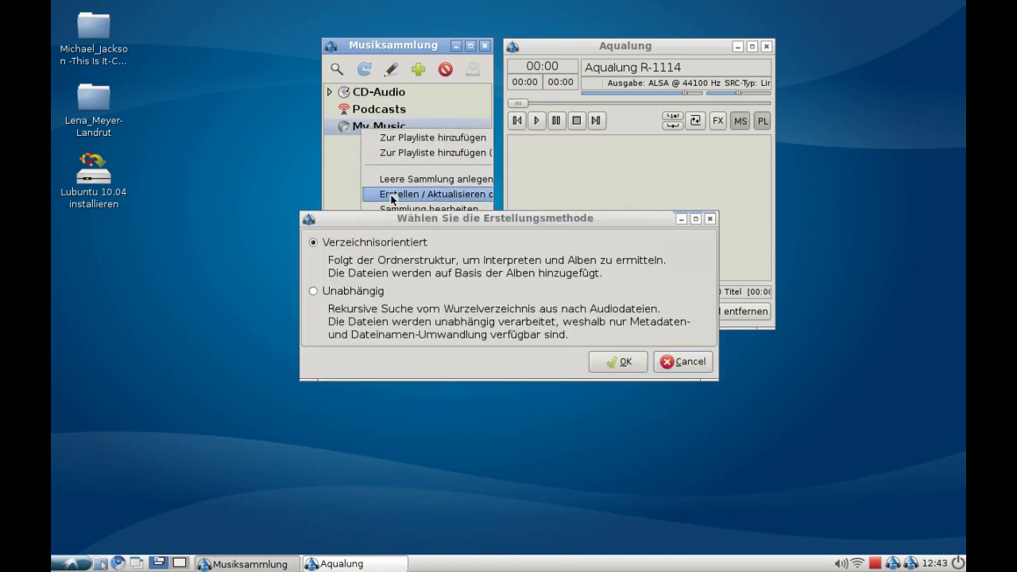
{"action": "left_click", "coordinate": [360, 292]}
{"action": "left_click", "coordinate": [621, 361]}
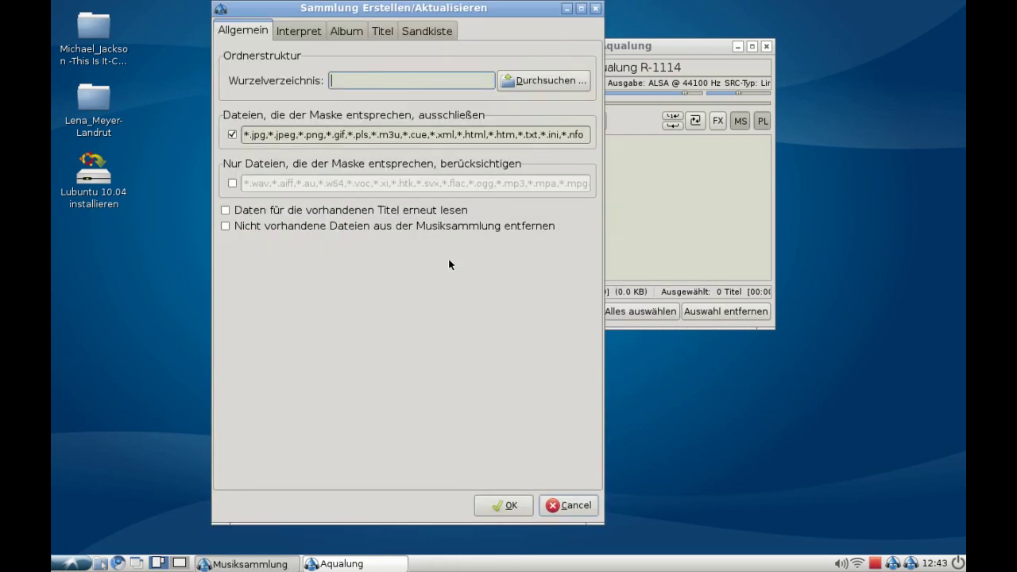
- Set the collection's root directory to /home/ubuntu/Desktop
{"action": "left_click", "coordinate": [509, 80]}
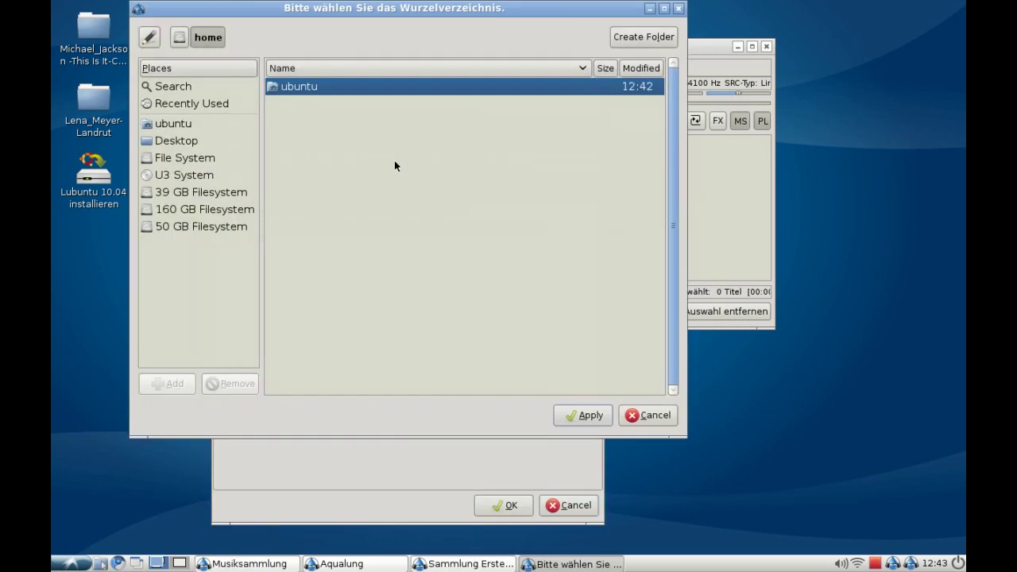
{"action": "left_click", "coordinate": [186, 144]}
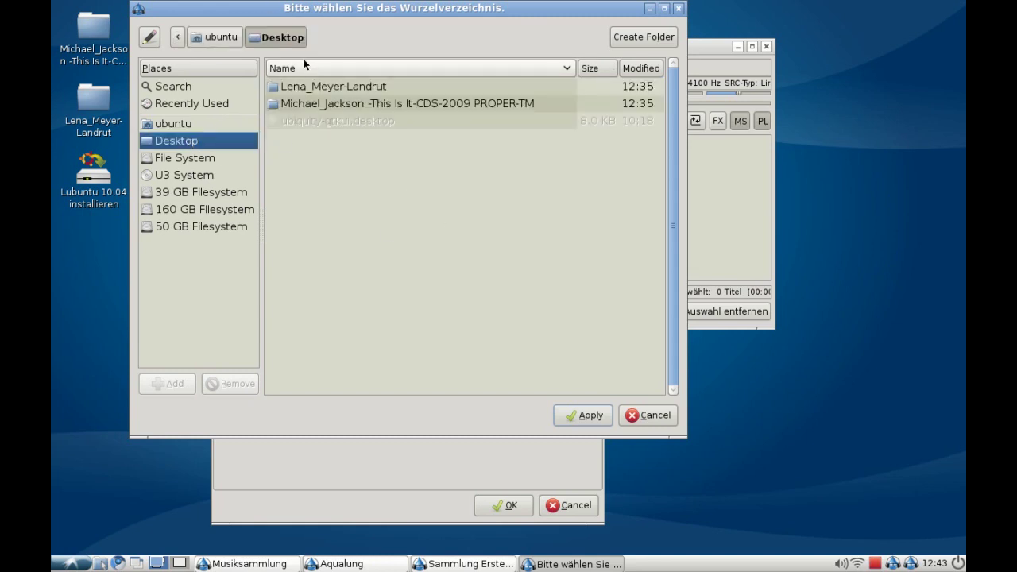
{"action": "left_click", "coordinate": [585, 417]}
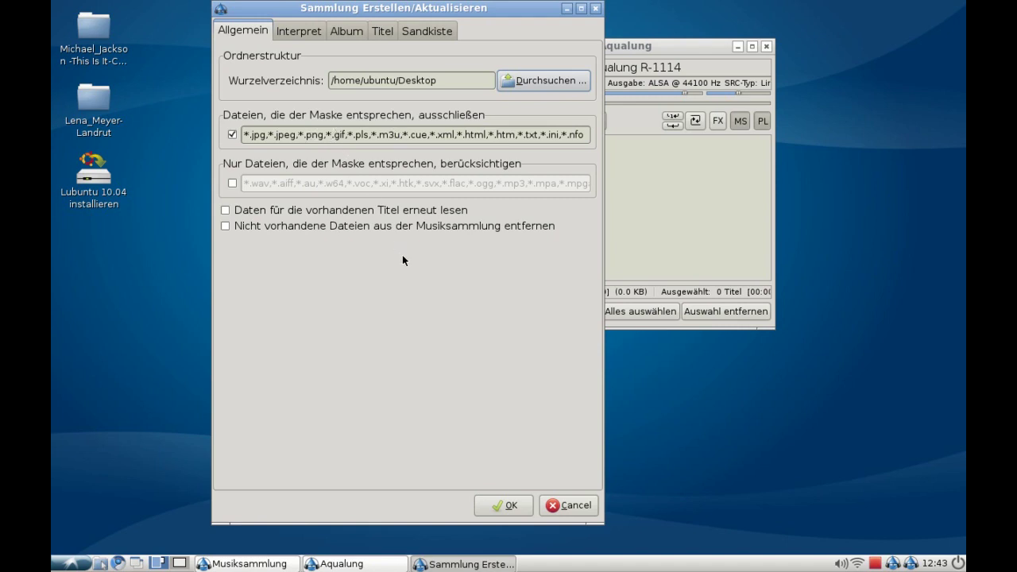
- Review the excluded file mask and the artist, album, title and sandbox settings for building the collection
{"action": "left_click_drag", "start_coordinate": [428, 134], "coordinate": [595, 133]}
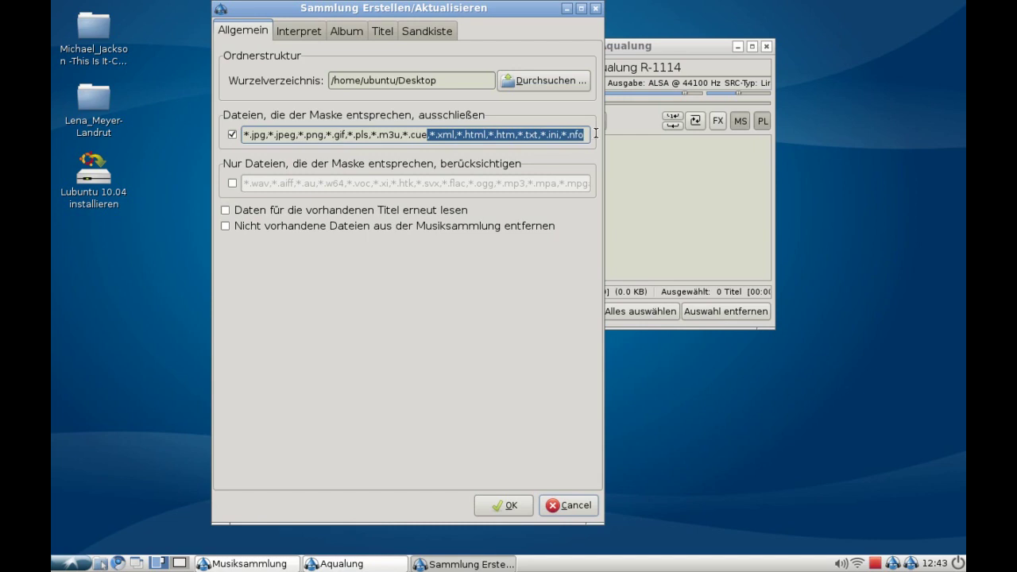
{"action": "left_click", "coordinate": [588, 134]}
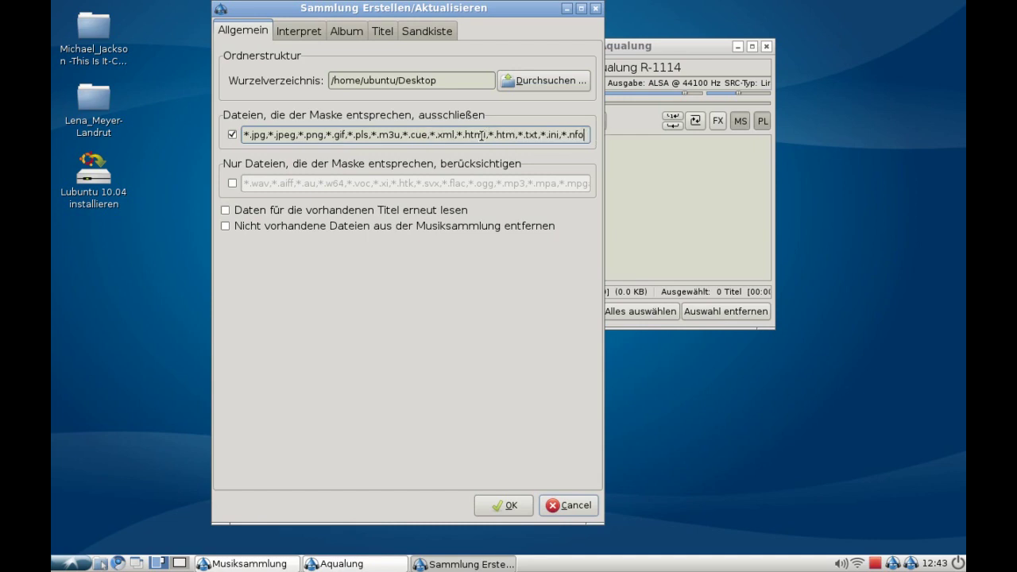
{"action": "left_click", "coordinate": [303, 31]}
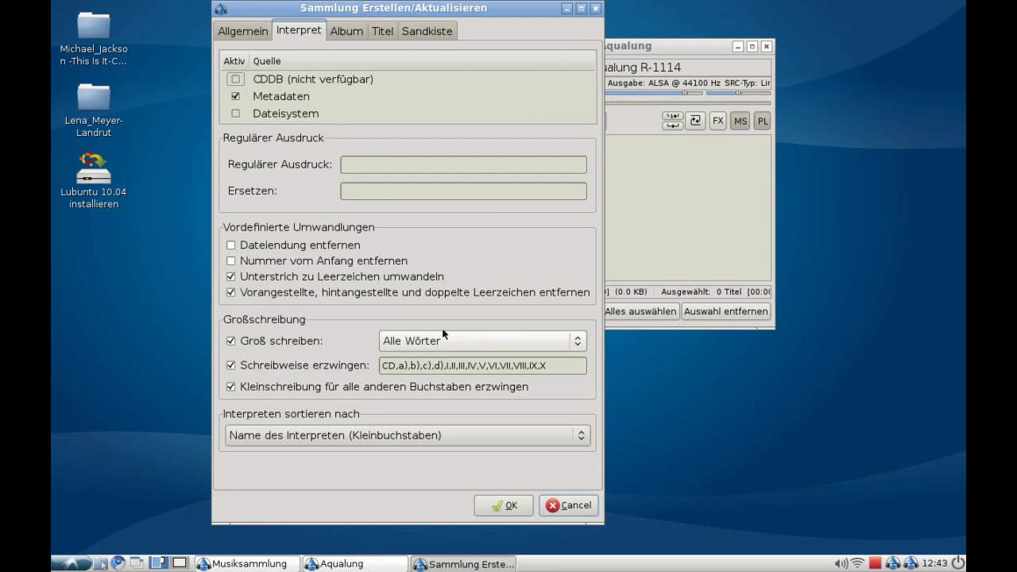
{"action": "left_click", "coordinate": [347, 32]}
{"action": "left_click", "coordinate": [382, 31]}
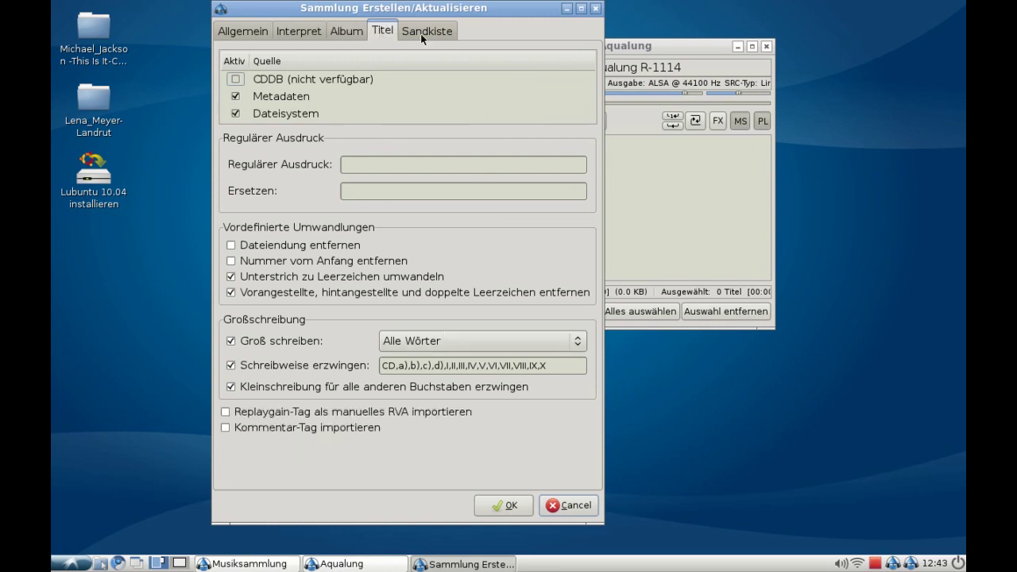
{"action": "left_click", "coordinate": [420, 34]}
- Build the My Music collection with these settings, expand it and save it
{"action": "left_click", "coordinate": [511, 504]}
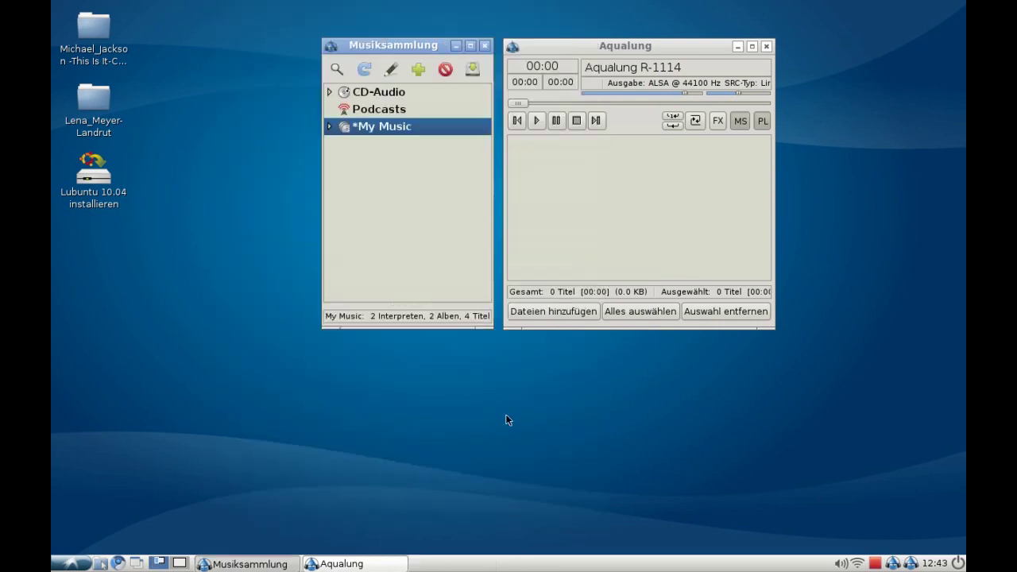
{"action": "left_click", "coordinate": [330, 129]}
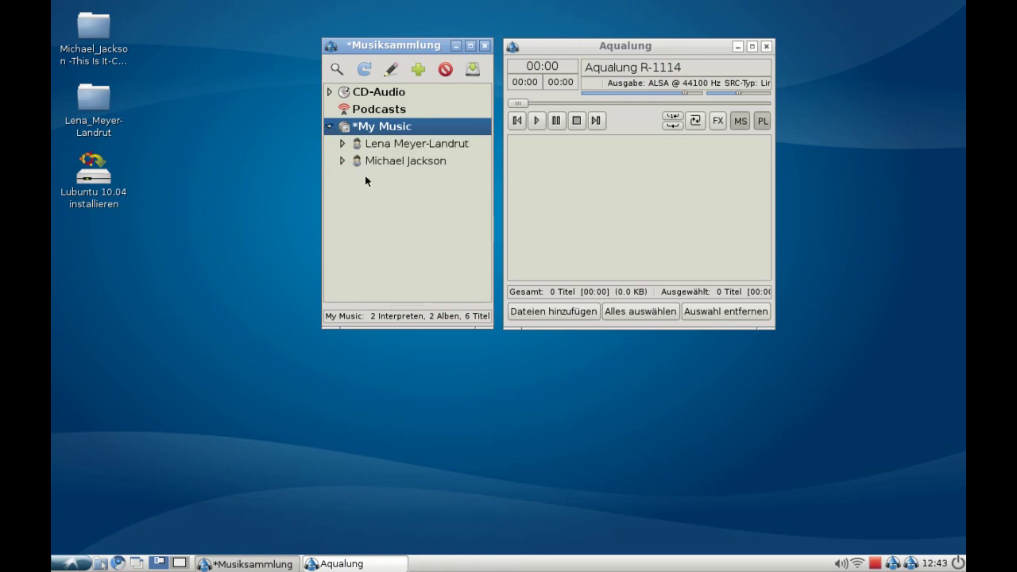
{"action": "left_click", "coordinate": [473, 71]}
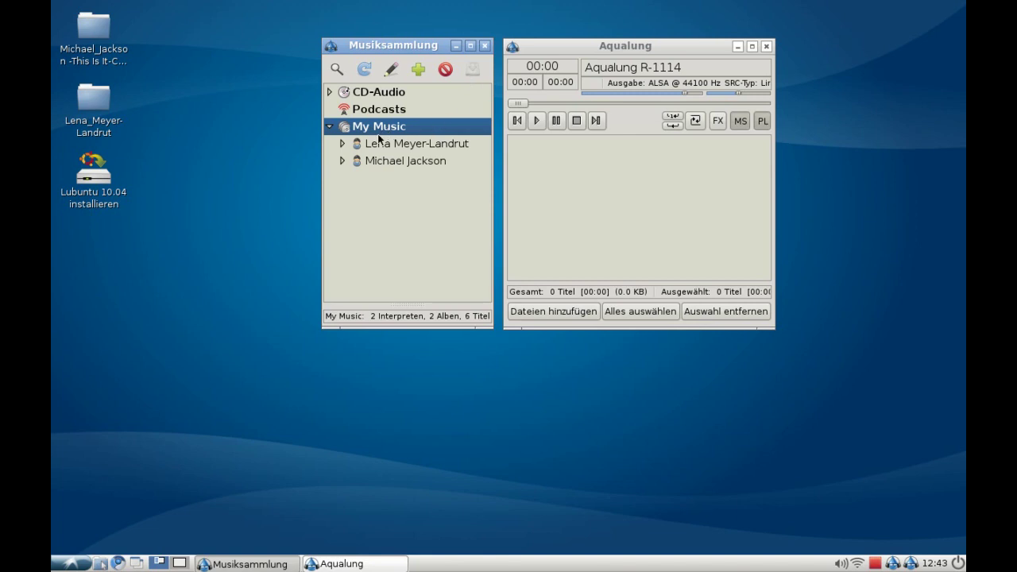
- Add Satellite from Lena Meyer-Landrut's album Satellite Web to the playlist and play it at a lower volume
{"action": "left_click", "coordinate": [343, 144]}
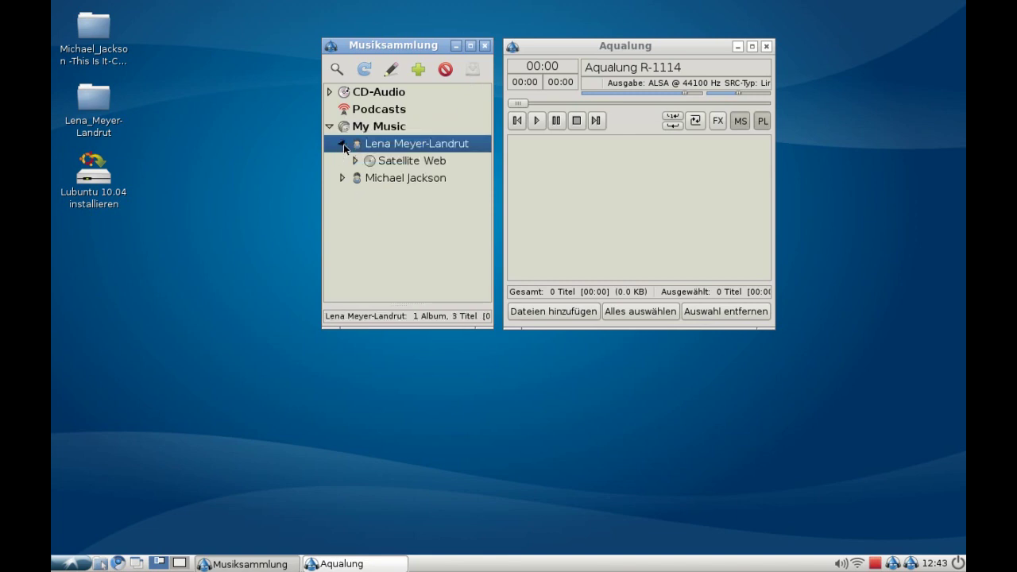
{"action": "double_click", "coordinate": [412, 162]}
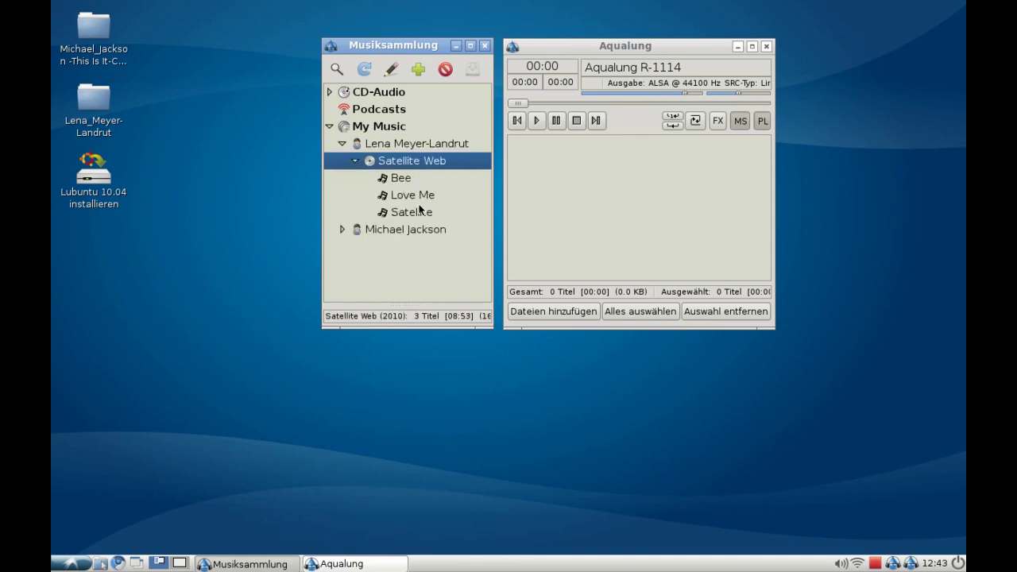
{"action": "left_click_drag", "start_coordinate": [407, 213], "coordinate": [568, 157]}
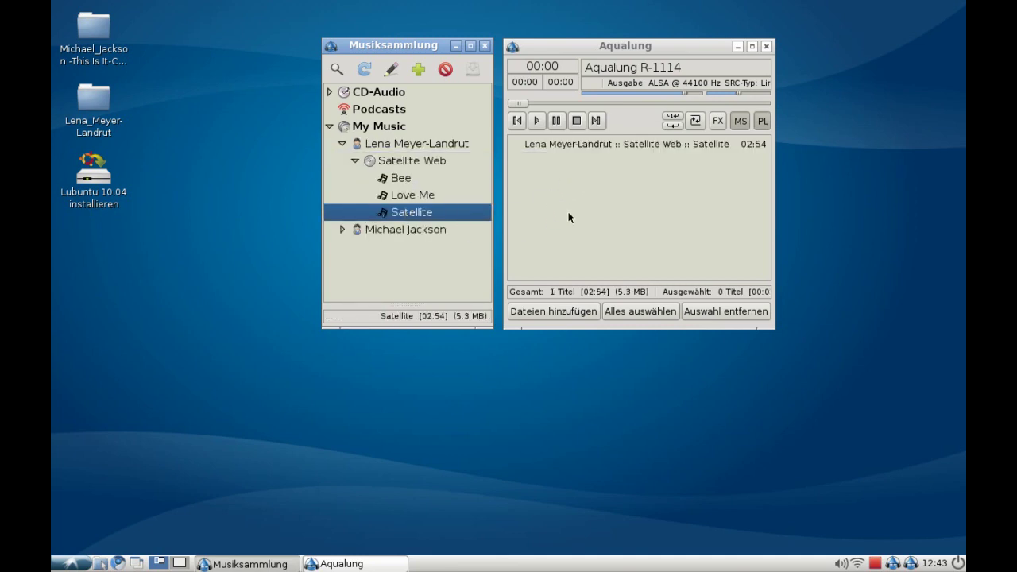
{"action": "double_click", "coordinate": [564, 144]}
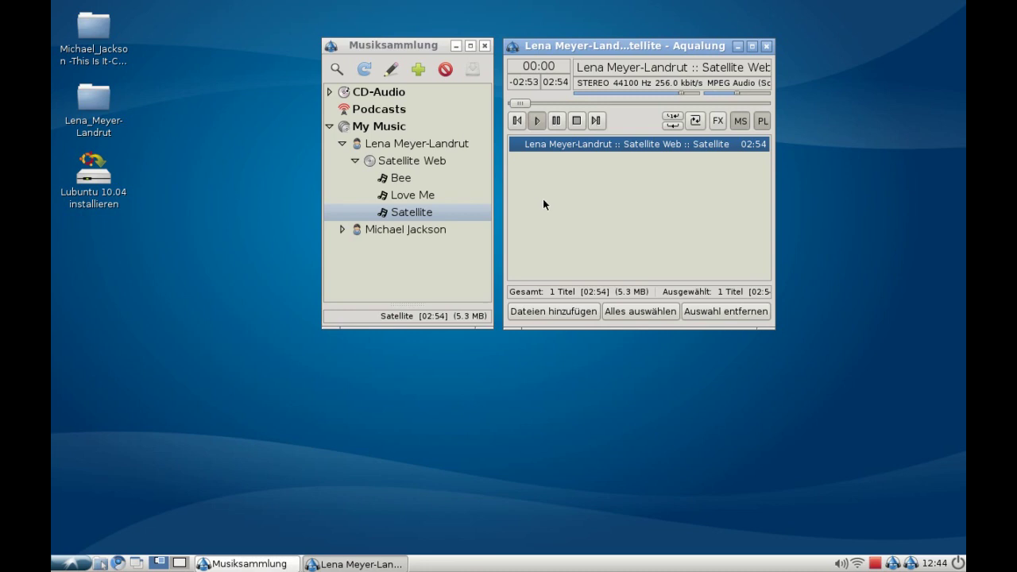
{"action": "left_click_drag", "start_coordinate": [680, 92], "coordinate": [652, 90]}
- Add the first and third tracks of Michael Jackson's album This Is It Cds to the playlist
{"action": "left_click", "coordinate": [342, 229]}
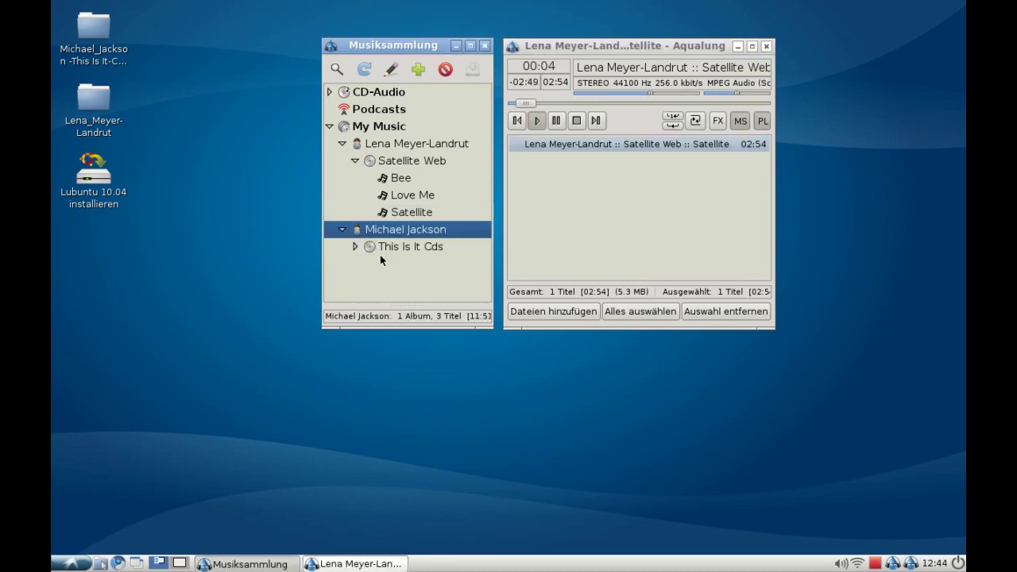
{"action": "left_click", "coordinate": [391, 247]}
{"action": "scroll", "coordinate": [429, 258], "scroll_direction": "down", "scroll_amount": 1}
{"action": "left_click_drag", "start_coordinate": [429, 259], "coordinate": [640, 203]}
{"action": "left_click_drag", "start_coordinate": [443, 292], "coordinate": [616, 228]}
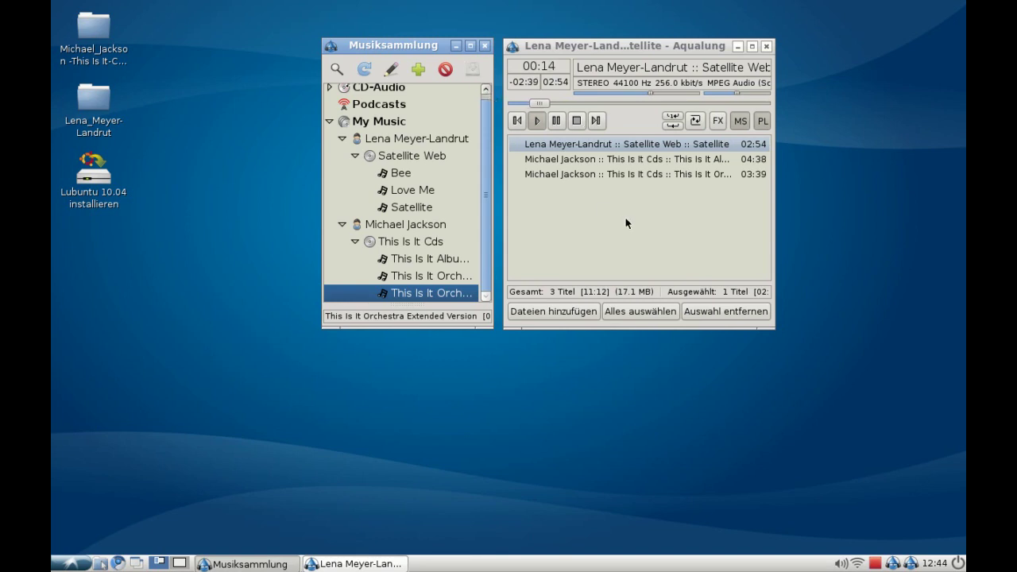
- Hide the music collection window, and hide the playlist and show it again
{"action": "left_click", "coordinate": [740, 121]}
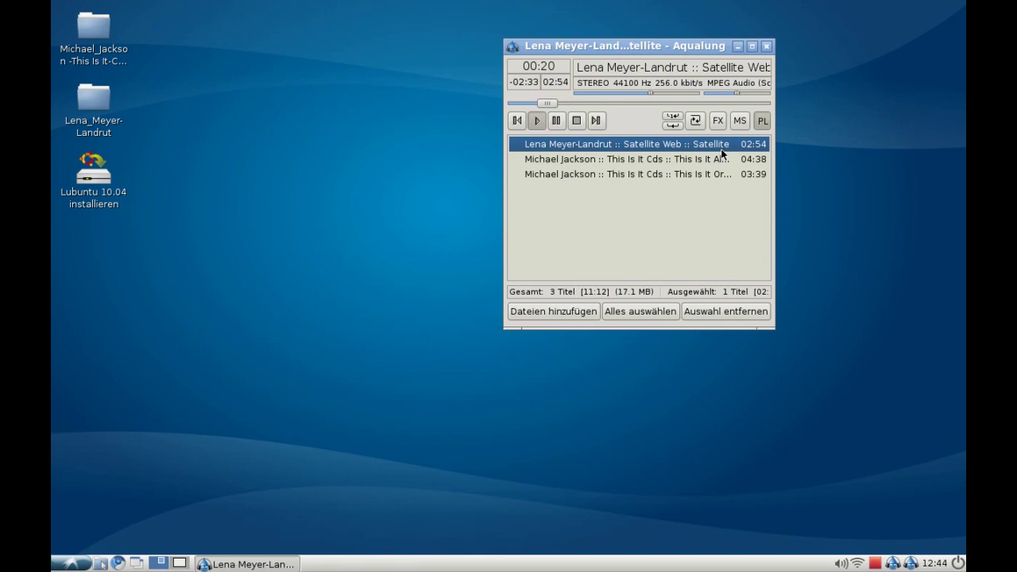
{"action": "left_click", "coordinate": [763, 121]}
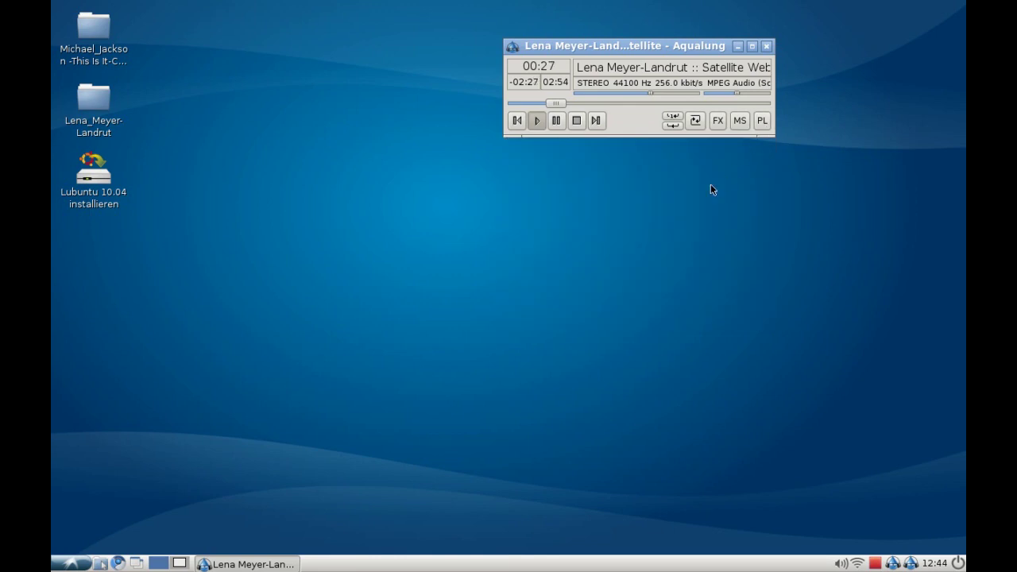
{"action": "left_click", "coordinate": [763, 121]}
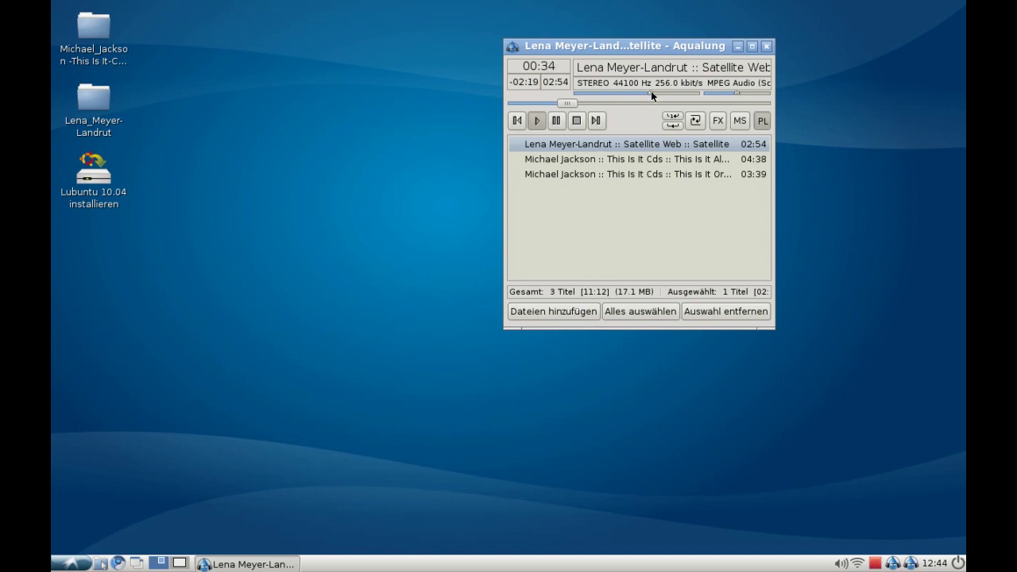
- Open the file info of the Satellite track and examine its audio format, sample rate and channel data
{"action": "right_click", "coordinate": [585, 145]}
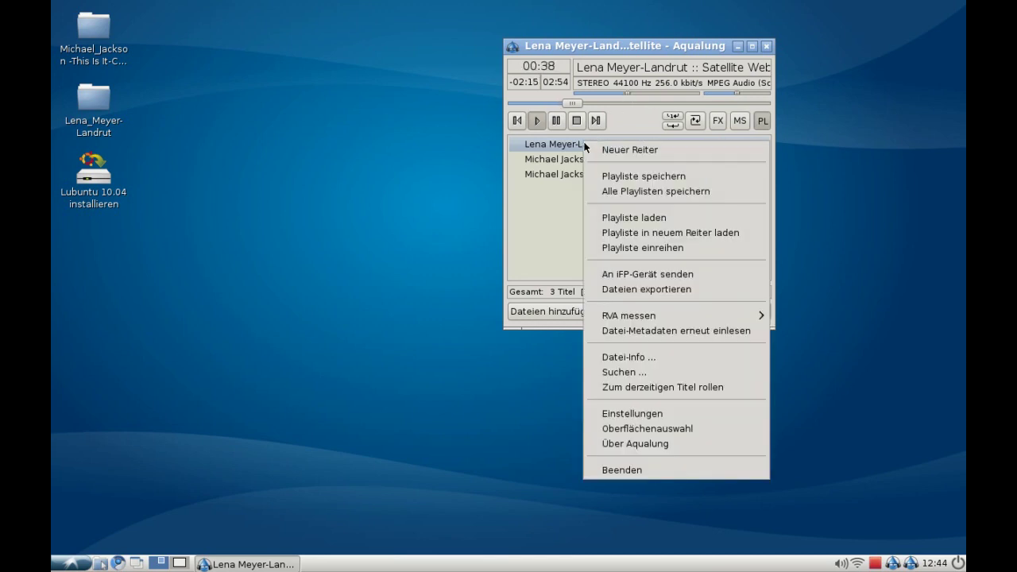
{"action": "left_click", "coordinate": [647, 360]}
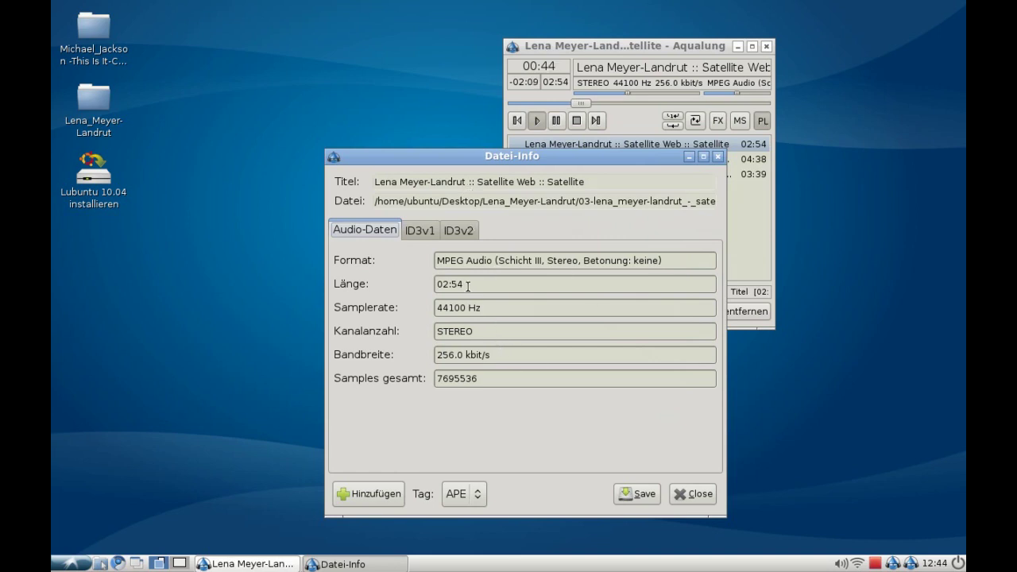
{"action": "left_click_drag", "start_coordinate": [437, 260], "coordinate": [659, 260]}
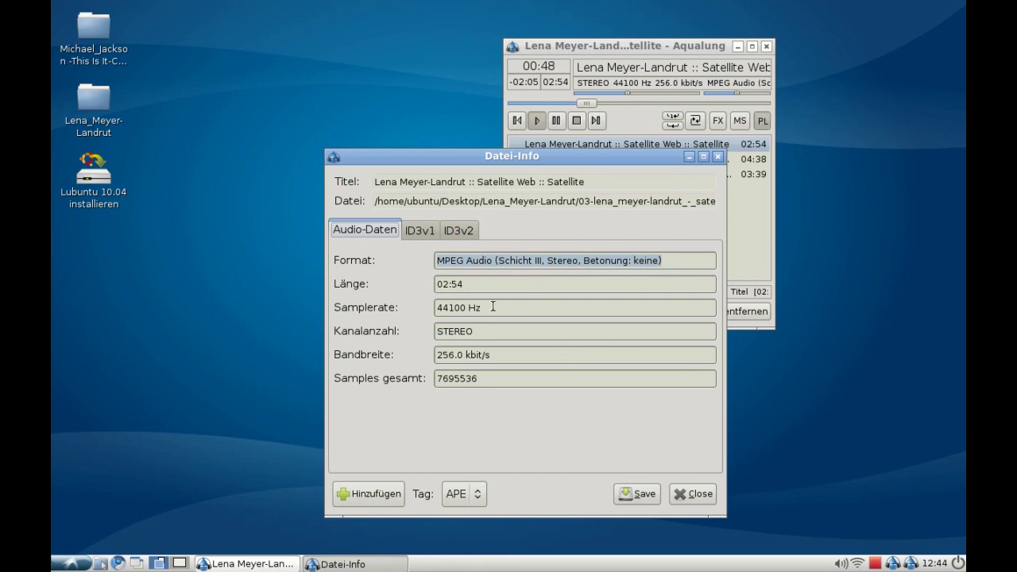
{"action": "left_click_drag", "start_coordinate": [493, 306], "coordinate": [415, 302]}
{"action": "left_click_drag", "start_coordinate": [485, 331], "coordinate": [413, 334]}
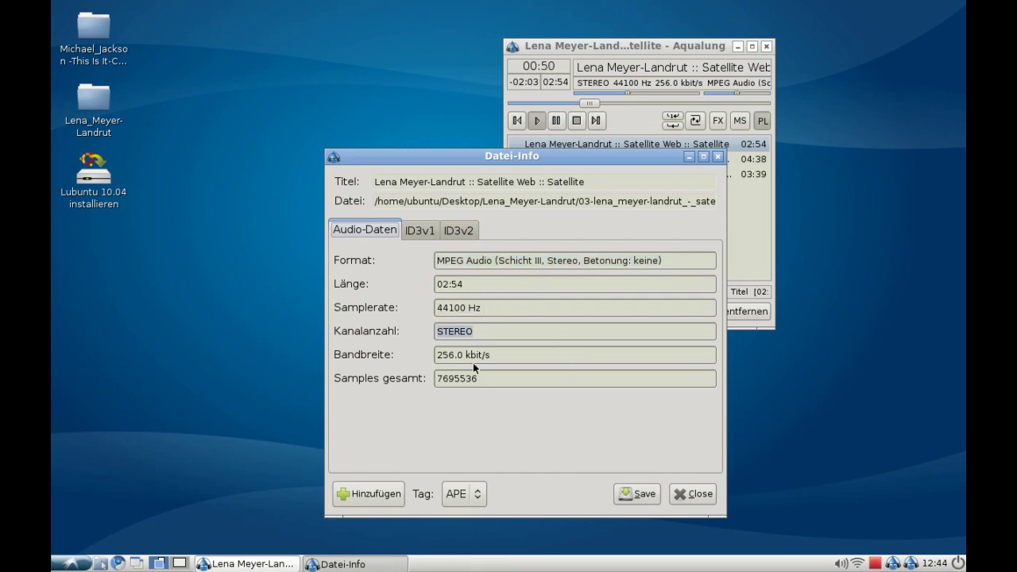
- Examine the ID3v1 and ID3v2 tags of the Satellite track
{"action": "left_click", "coordinate": [427, 234]}
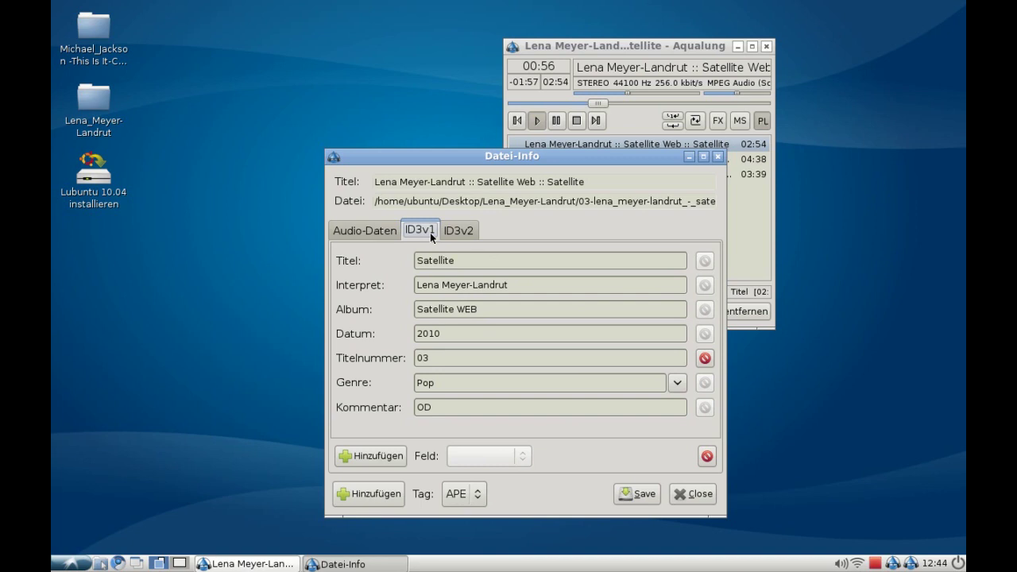
{"action": "left_click", "coordinate": [524, 289]}
{"action": "left_click_drag", "start_coordinate": [515, 284], "coordinate": [385, 278]}
{"action": "left_click", "coordinate": [547, 285]}
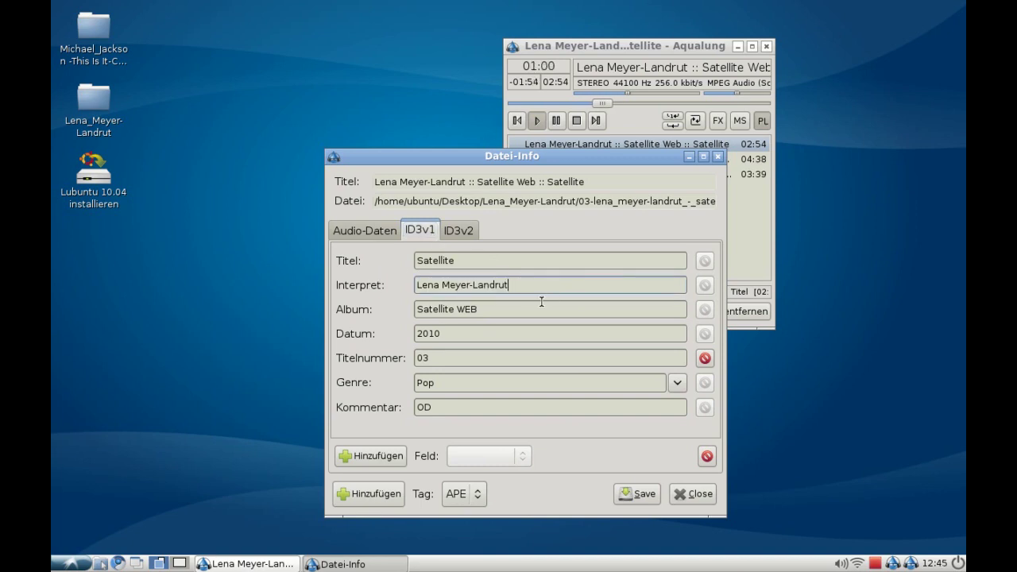
{"action": "left_click", "coordinate": [459, 230]}
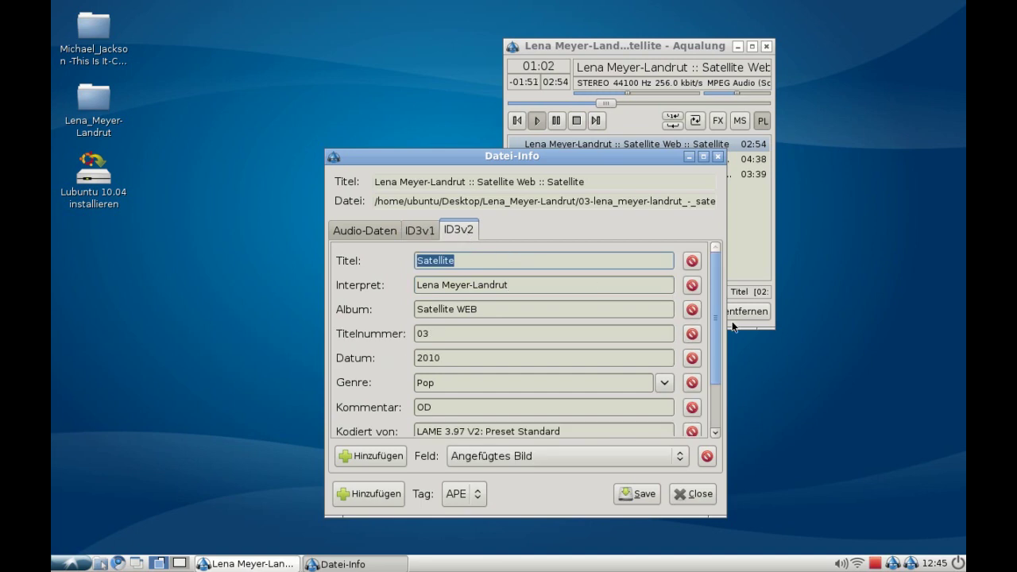
- Add an attached picture field (Angefügtes Bild) to the Satellite track's ID3v2 tag
{"action": "mouse_move", "coordinate": [711, 337]}
{"action": "left_mouse_down"}
{"action": "mouse_move", "coordinate": [706, 383]}
{"action": "mouse_move", "coordinate": [702, 309]}
{"action": "mouse_move", "coordinate": [700, 363]}
{"action": "mouse_move", "coordinate": [730, 352]}
{"action": "mouse_move", "coordinate": [713, 348]}
{"action": "mouse_move", "coordinate": [714, 321]}
{"action": "left_mouse_up"}
{"action": "left_click_drag", "start_coordinate": [712, 371], "coordinate": [716, 330]}
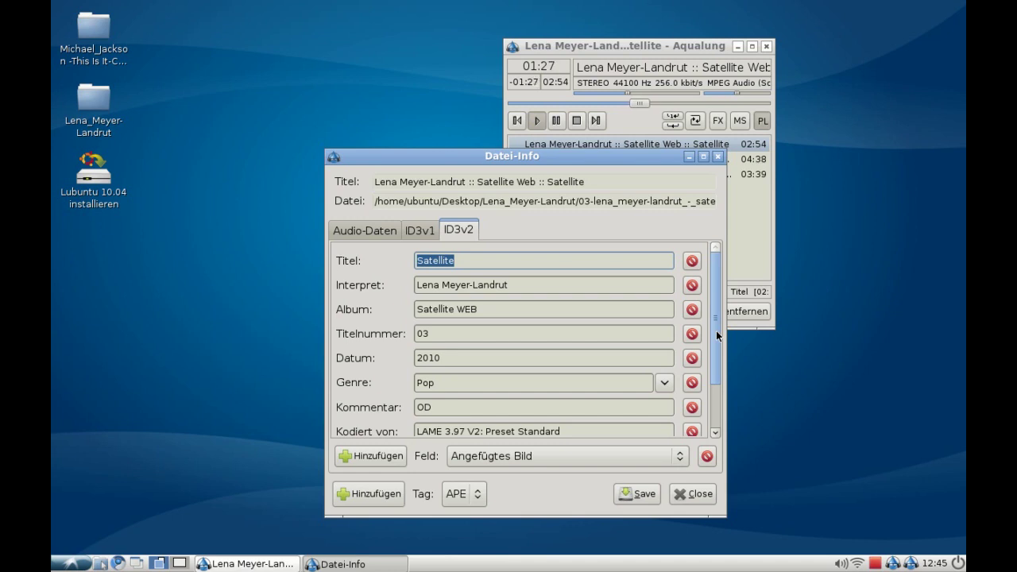
{"action": "left_click", "coordinate": [572, 460]}
{"action": "left_click", "coordinate": [557, 468]}
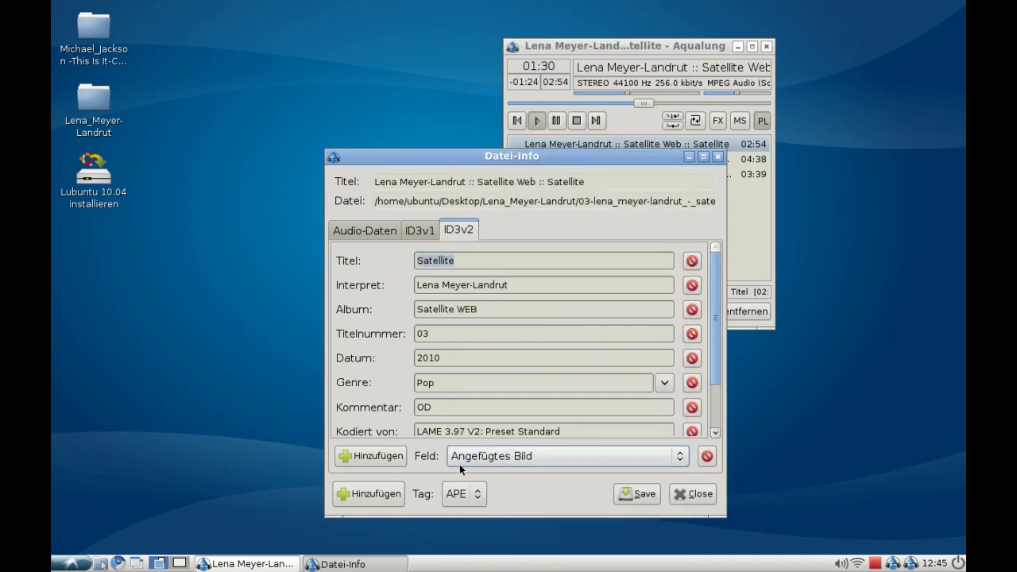
{"action": "left_click", "coordinate": [370, 457]}
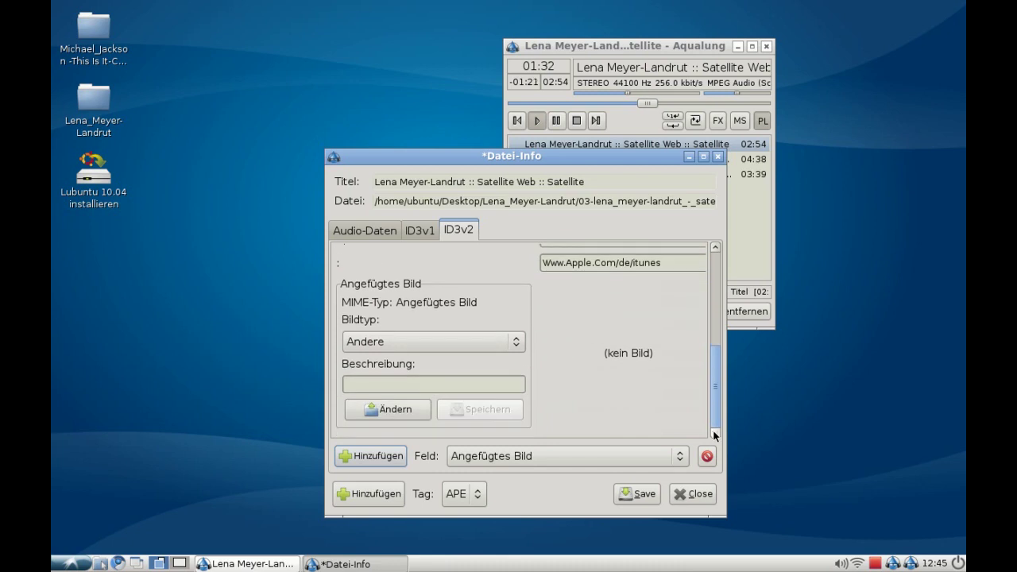
- Set the attached picture's type to Dateisymbol (32x32 PNG) and open its image file selection, cancelling without loading a picture
{"action": "left_click", "coordinate": [429, 340]}
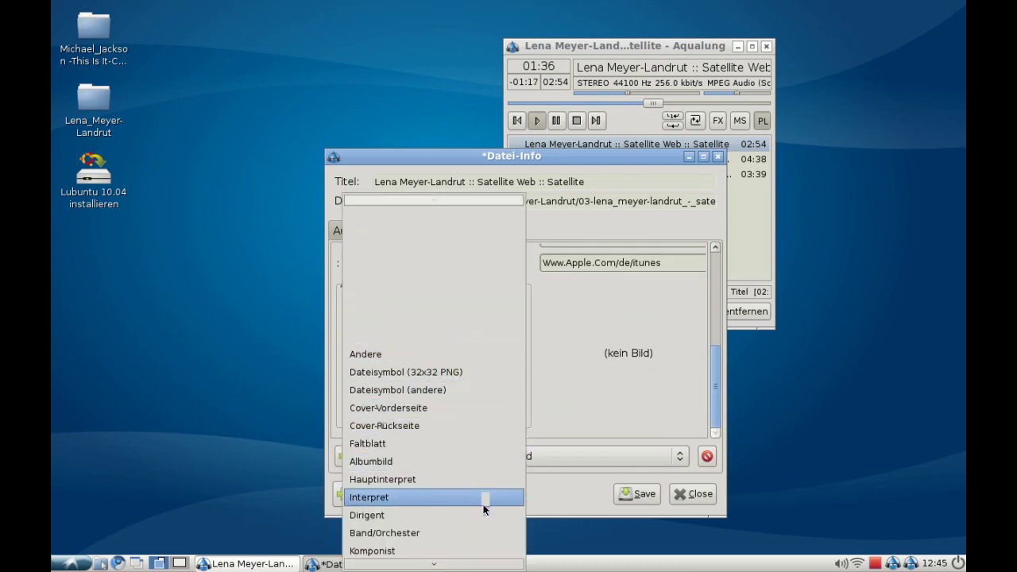
{"action": "scroll", "coordinate": [484, 510], "scroll_direction": "down", "scroll_amount": 3}
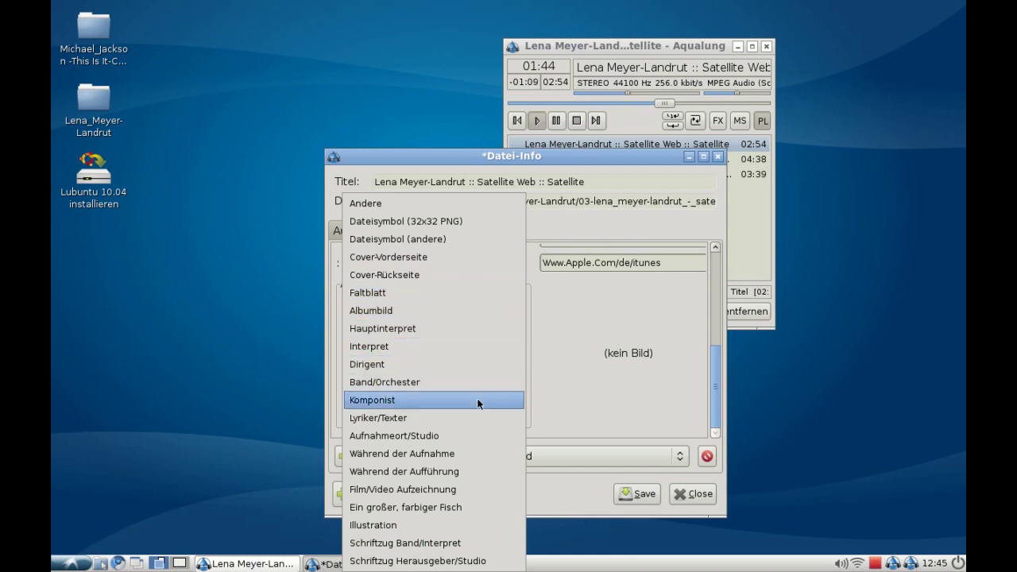
{"action": "left_click", "coordinate": [549, 368]}
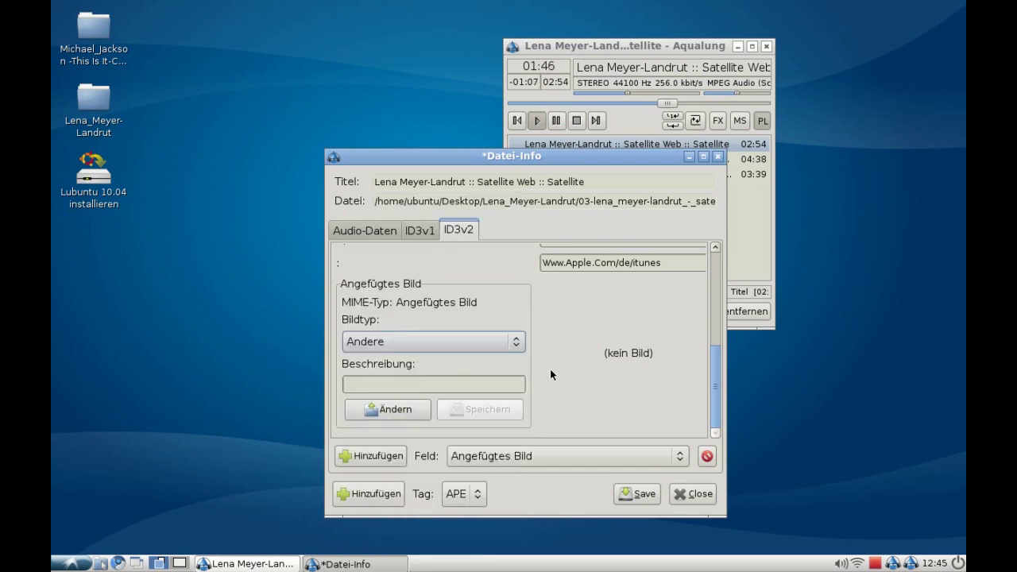
{"action": "left_click", "coordinate": [463, 346]}
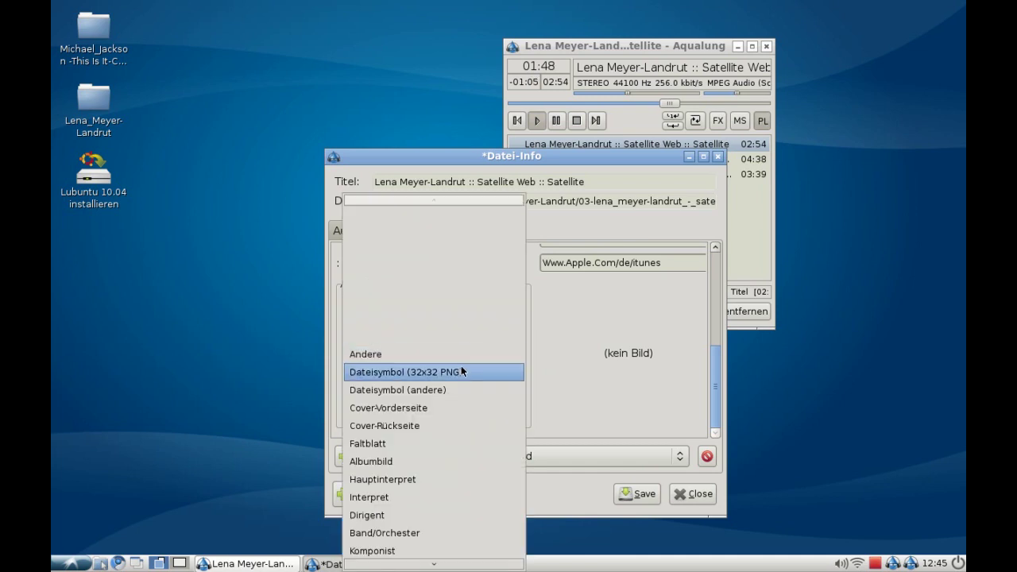
{"action": "left_click", "coordinate": [464, 378]}
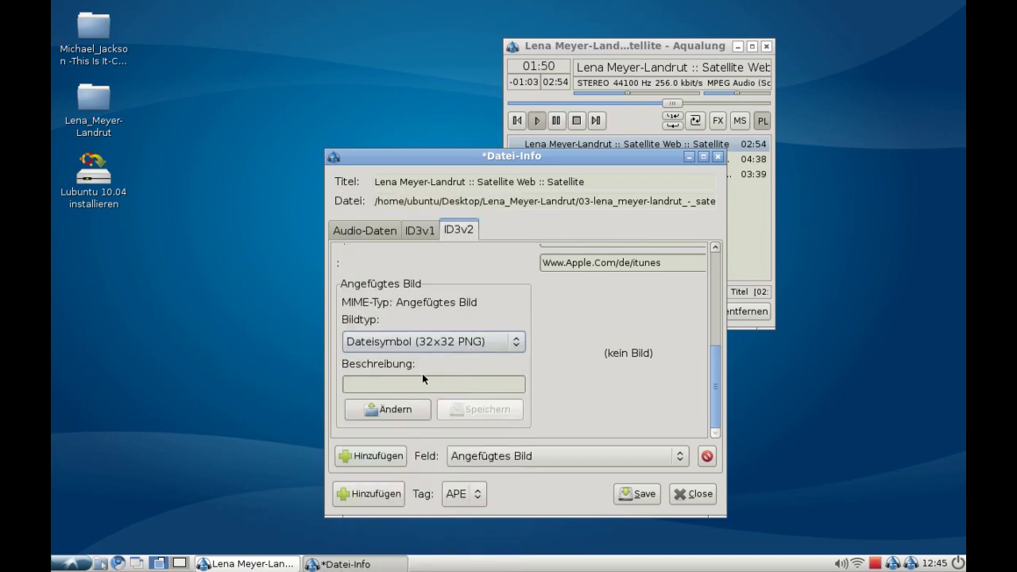
{"action": "left_click", "coordinate": [396, 410]}
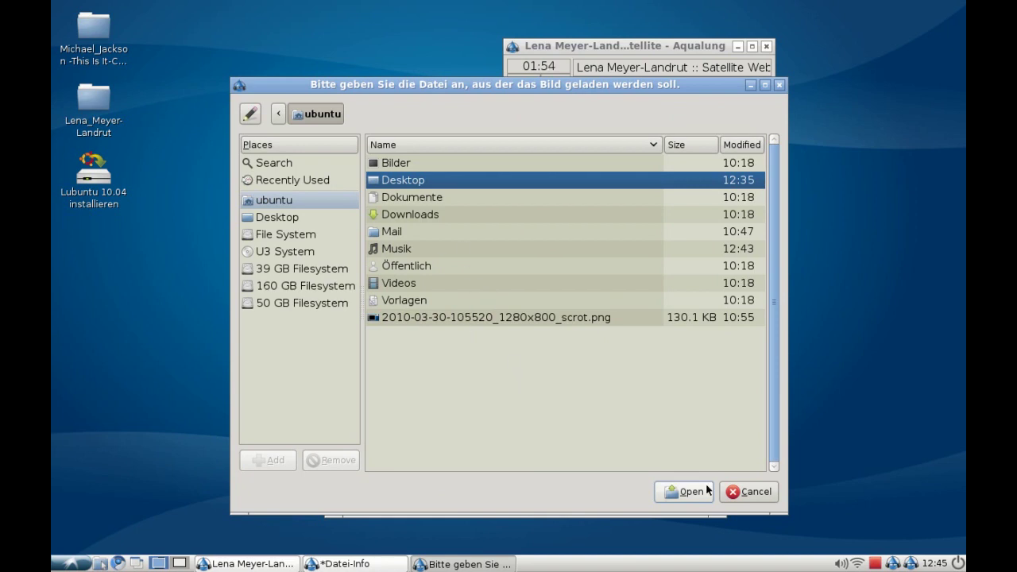
{"action": "left_click", "coordinate": [737, 493]}
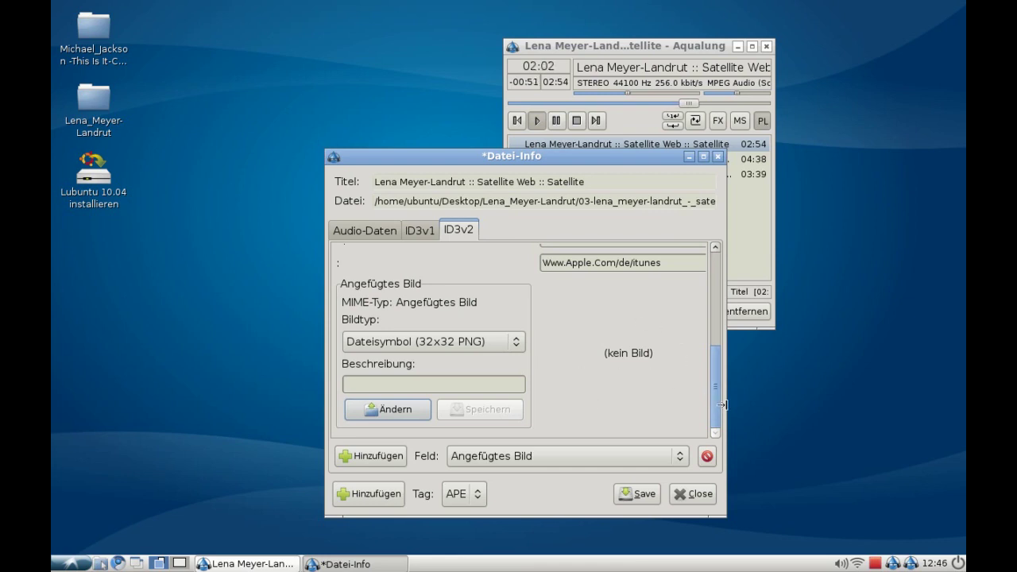
- Close the Satellite track's file info and discard the unsaved metadata changes
{"action": "left_click_drag", "start_coordinate": [722, 405], "coordinate": [717, 309]}
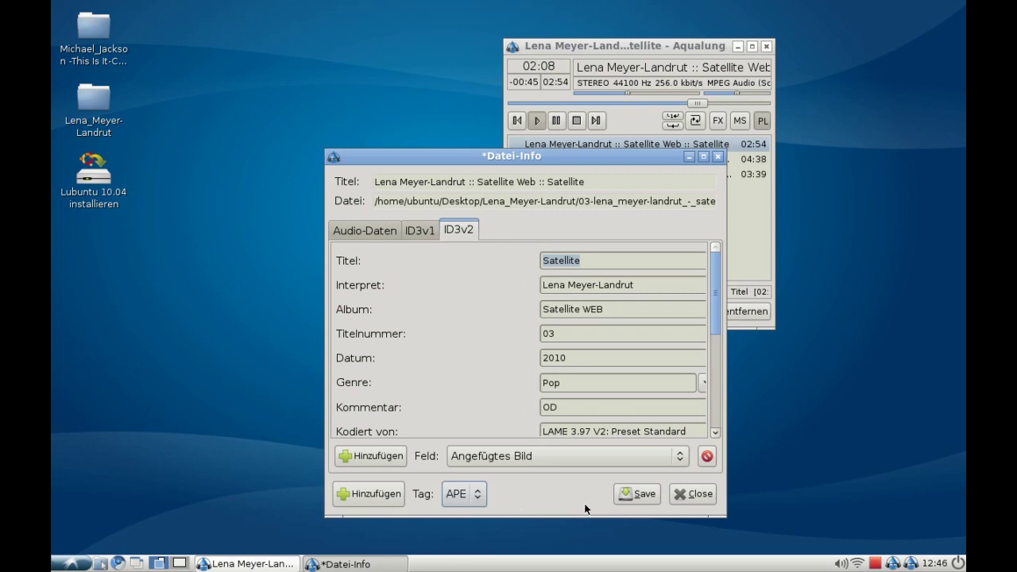
{"action": "left_click", "coordinate": [693, 493]}
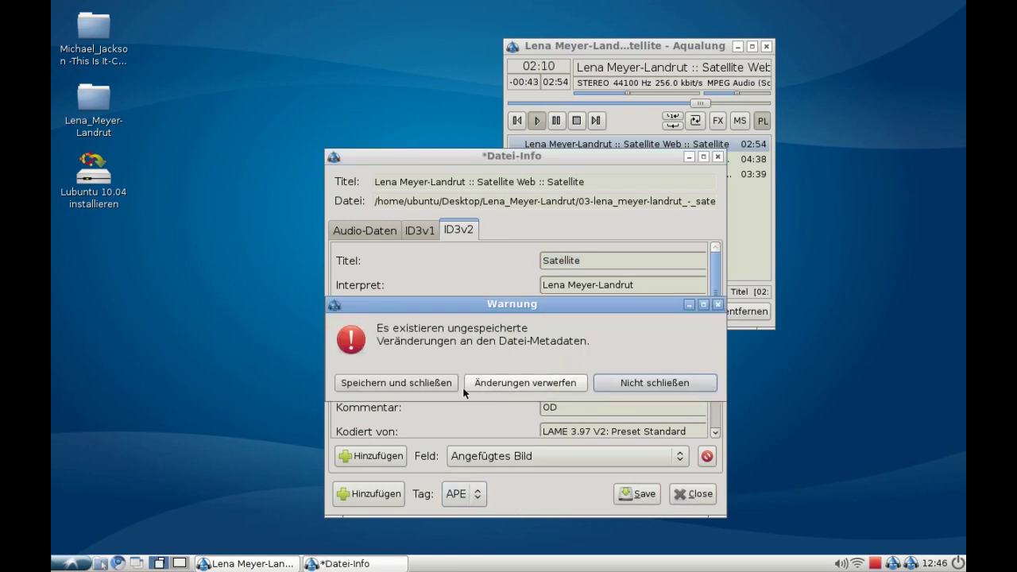
{"action": "left_click", "coordinate": [527, 388]}
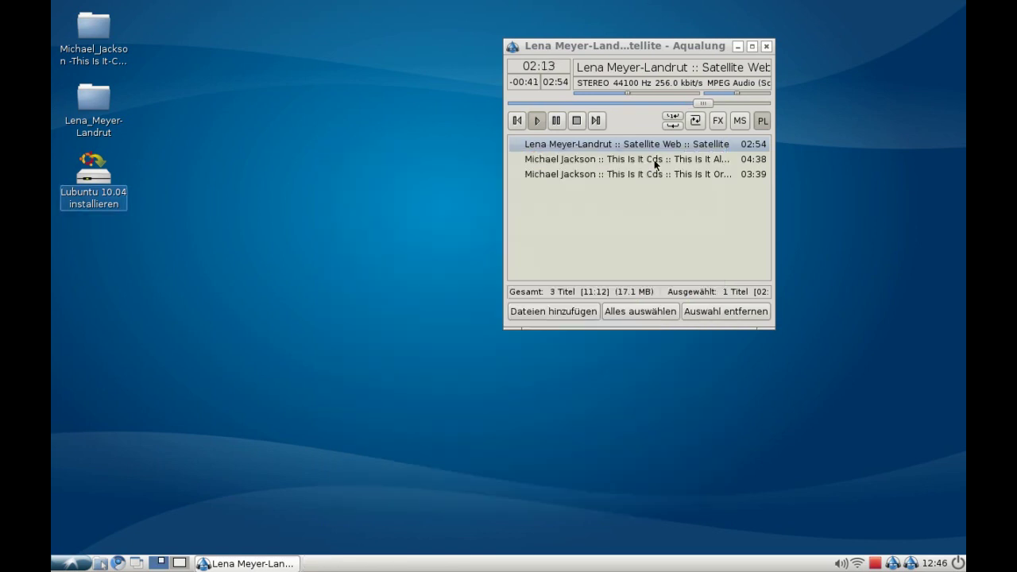
- Examine the file export options and available file formats for the Satellite track, and leave without exporting
{"action": "right_click", "coordinate": [631, 142]}
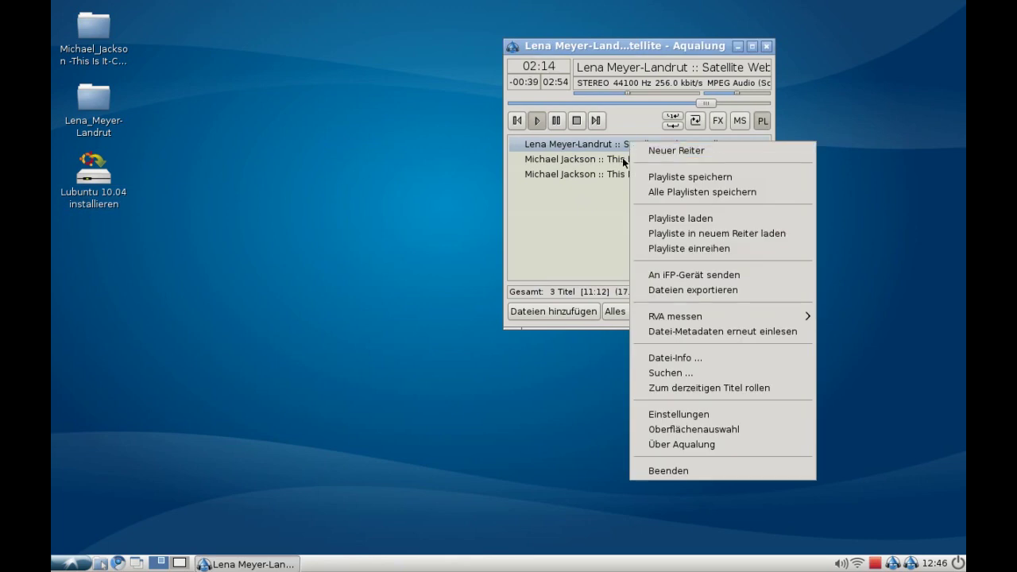
{"action": "left_click", "coordinate": [644, 289]}
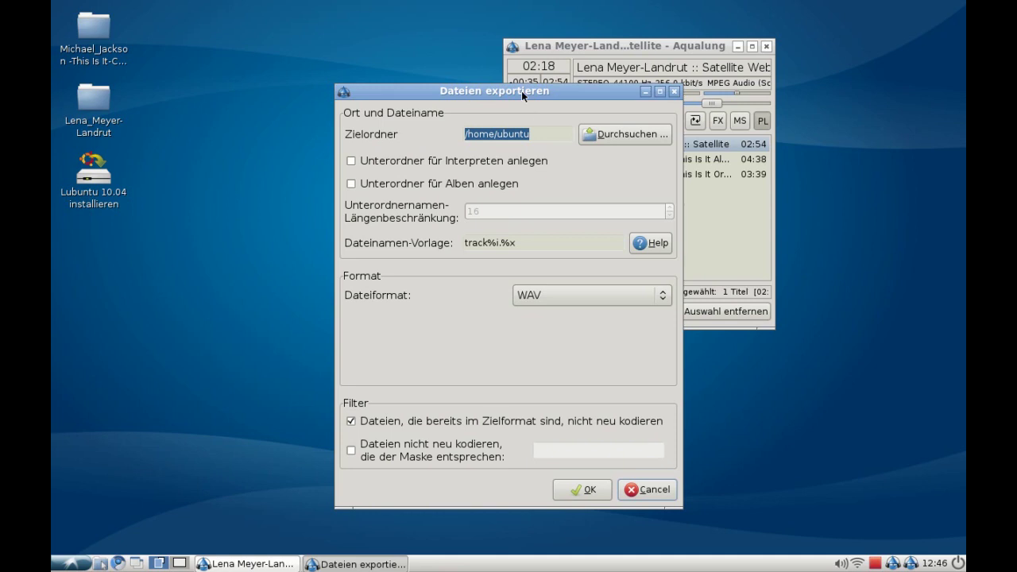
{"action": "left_click_drag", "start_coordinate": [522, 91], "coordinate": [293, 78]}
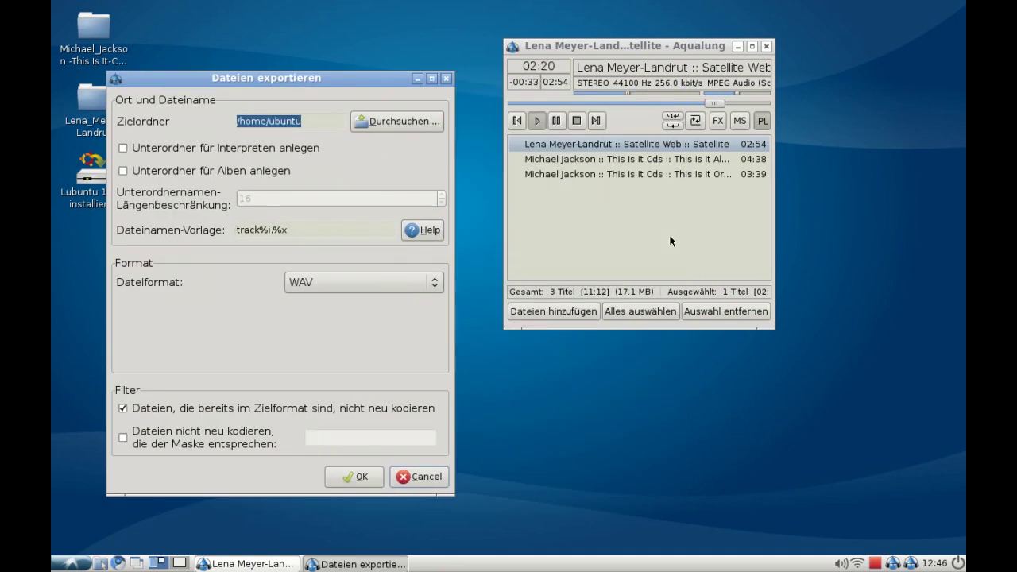
{"action": "left_click", "coordinate": [401, 286]}
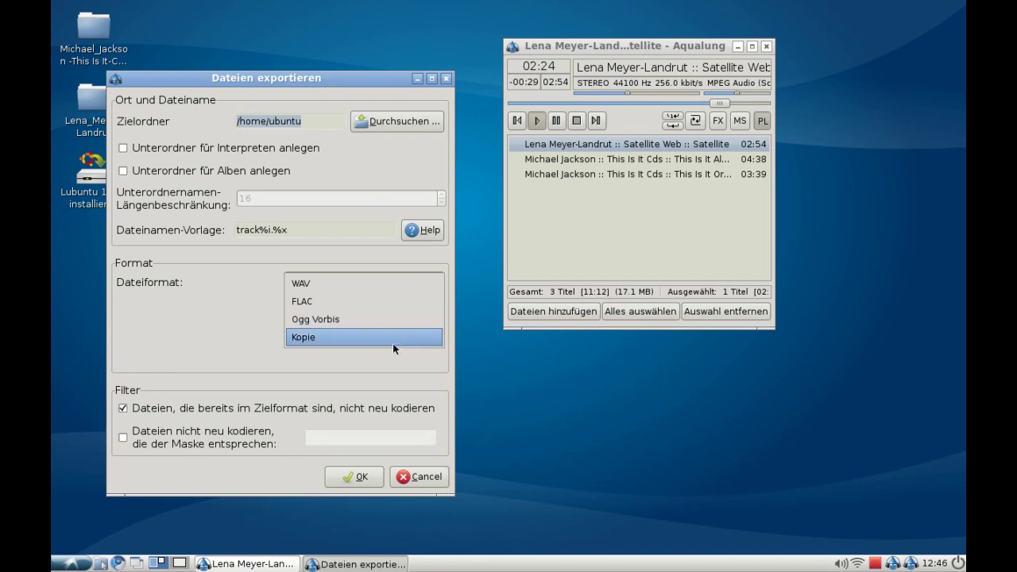
{"action": "left_click", "coordinate": [239, 326]}
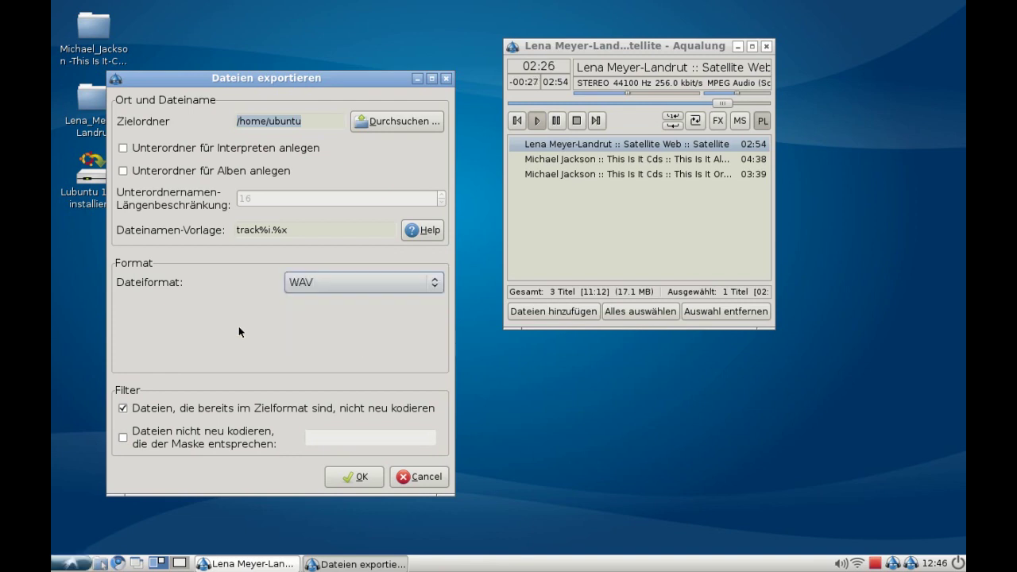
{"action": "left_click", "coordinate": [420, 477]}
- Try to send the Satellite track to an iFP device
{"action": "right_click", "coordinate": [551, 145]}
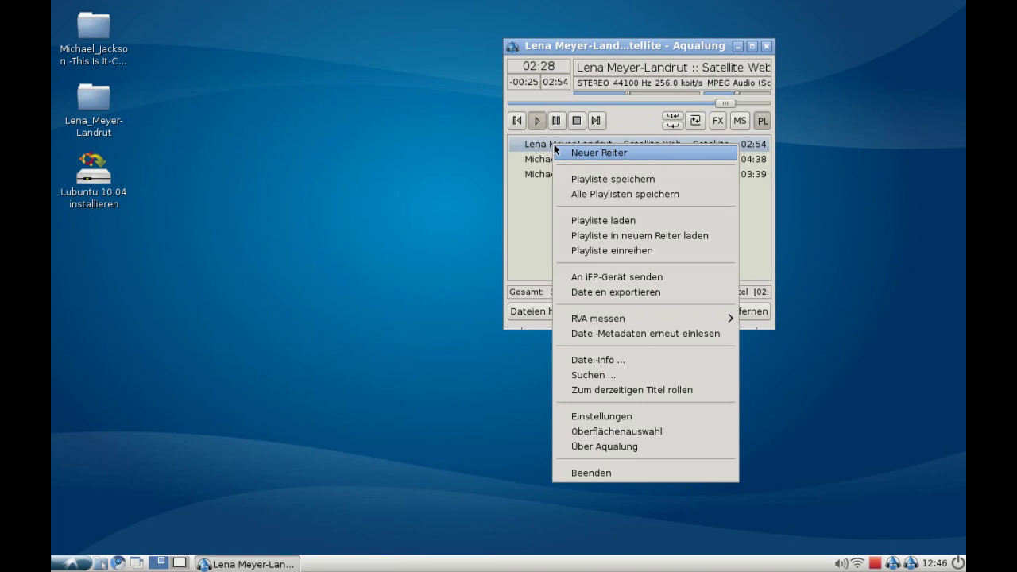
{"action": "left_click", "coordinate": [666, 278]}
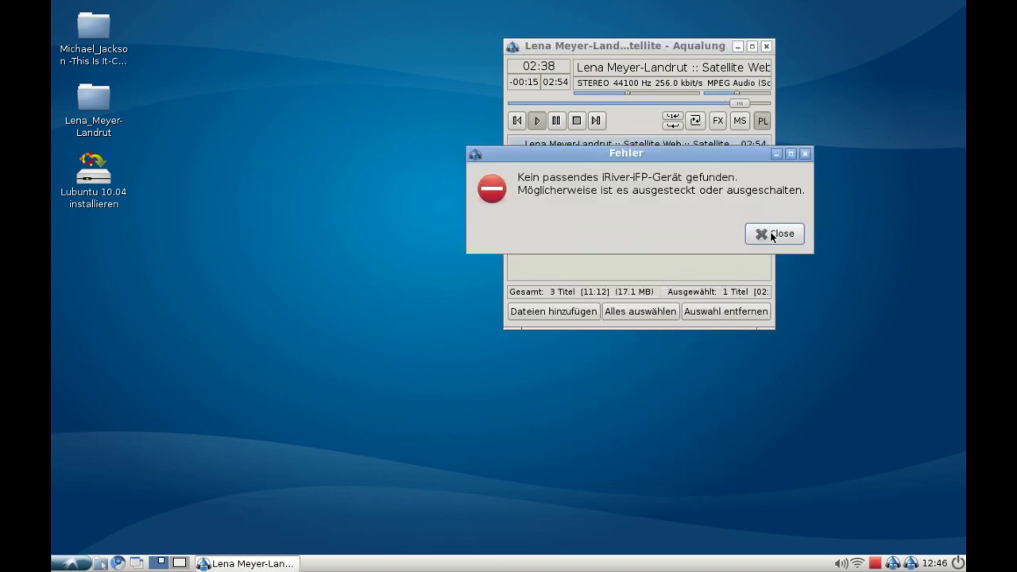
{"action": "left_click", "coordinate": [772, 236]}
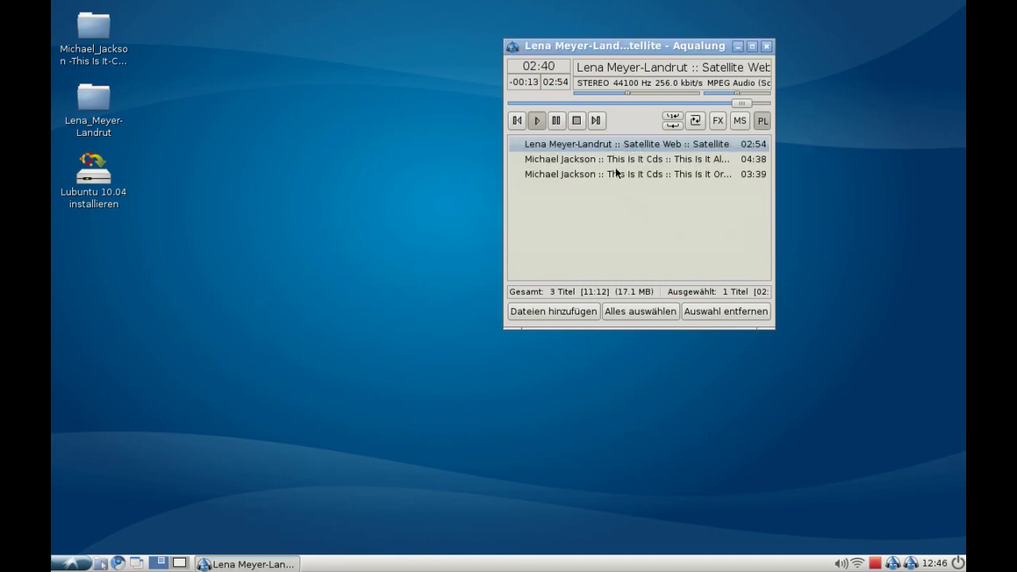
- View the RVA measurement choices and the playlist search options, and close the search without running it
{"action": "right_click", "coordinate": [603, 143]}
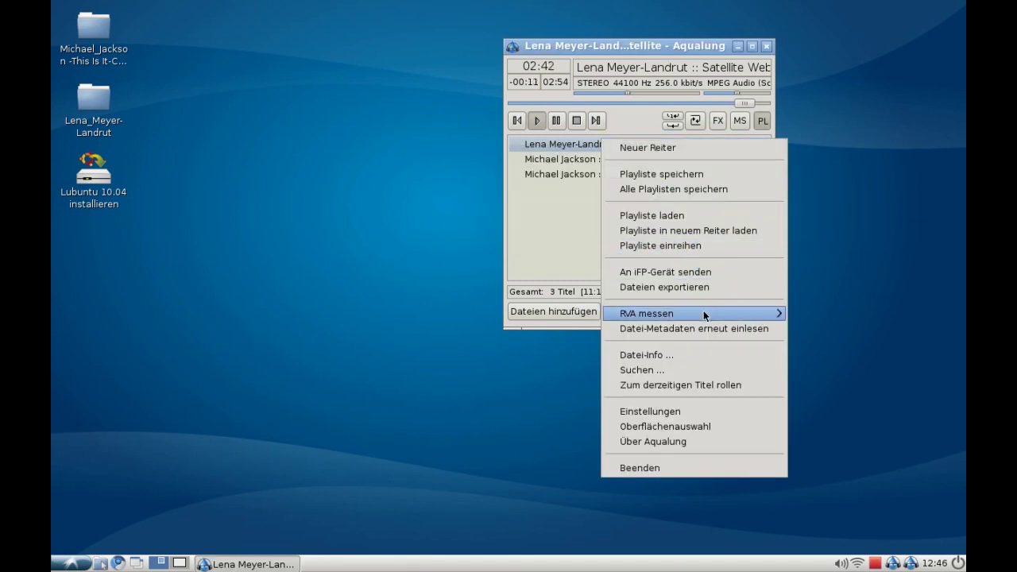
{"action": "mouse_move", "coordinate": [696, 316]}
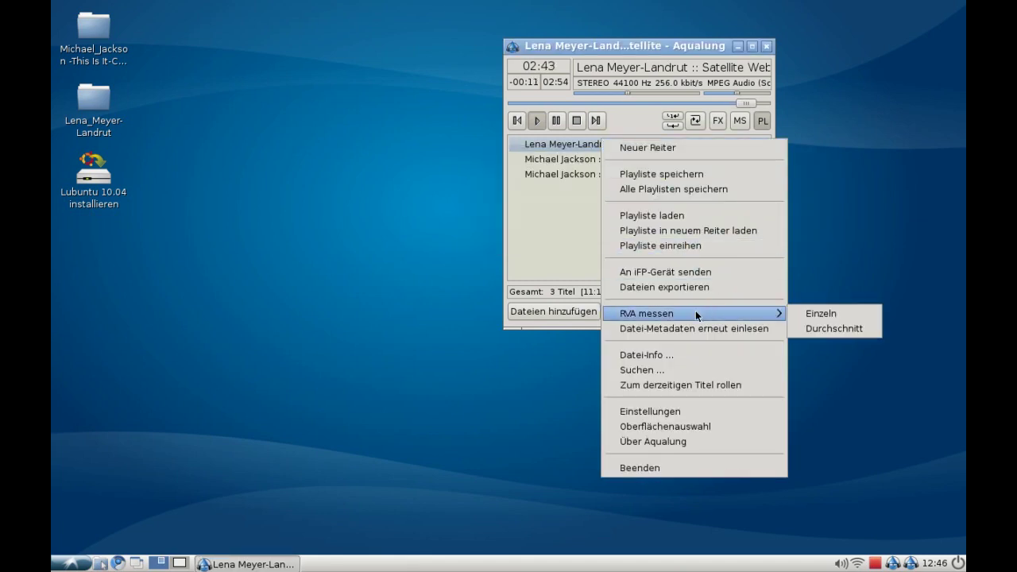
{"action": "left_click", "coordinate": [702, 370]}
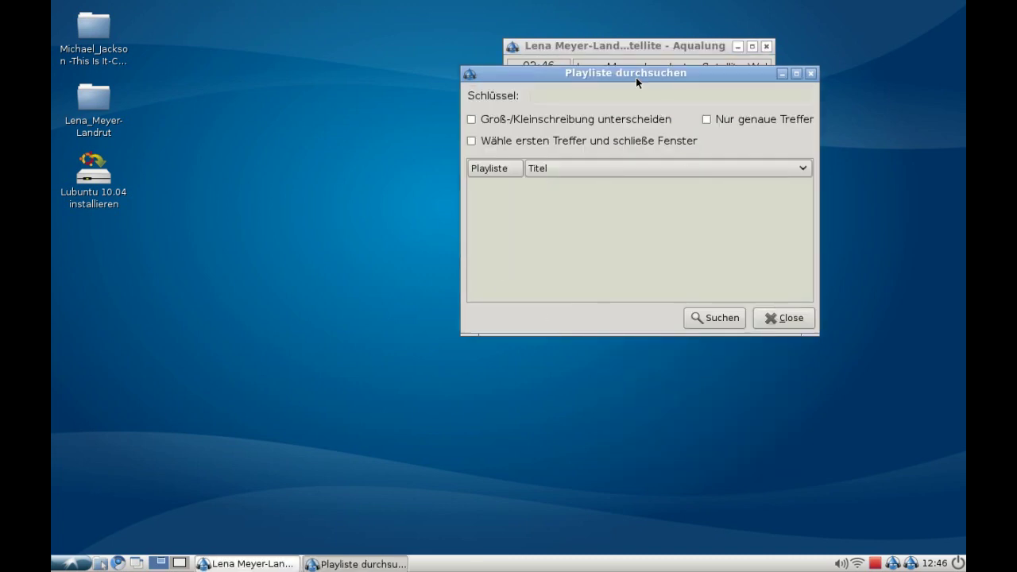
{"action": "left_click_drag", "start_coordinate": [636, 77], "coordinate": [310, 137]}
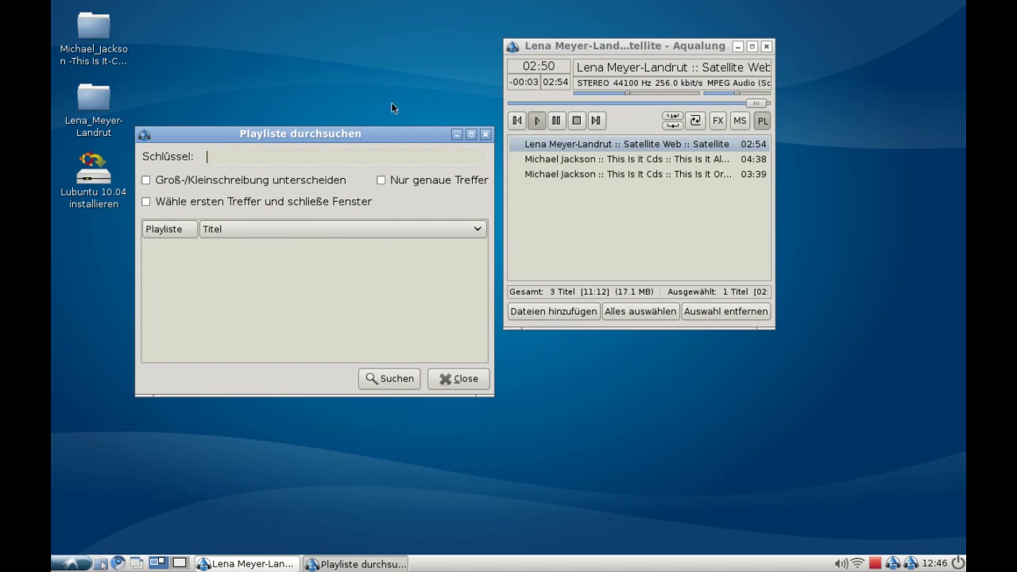
{"action": "left_click", "coordinate": [460, 378]}
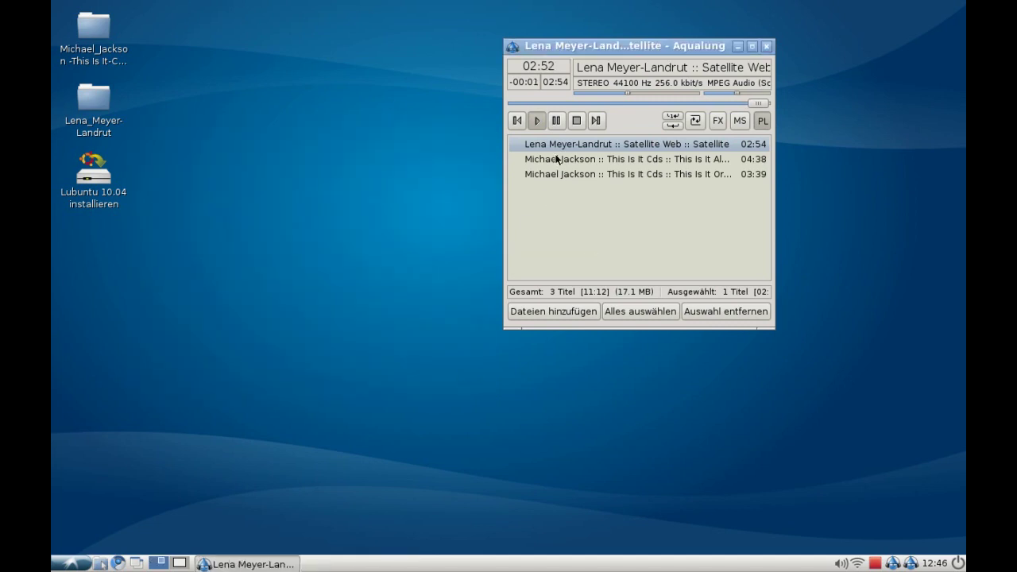
- Switch the player's skin to woody
{"action": "right_click", "coordinate": [559, 140]}
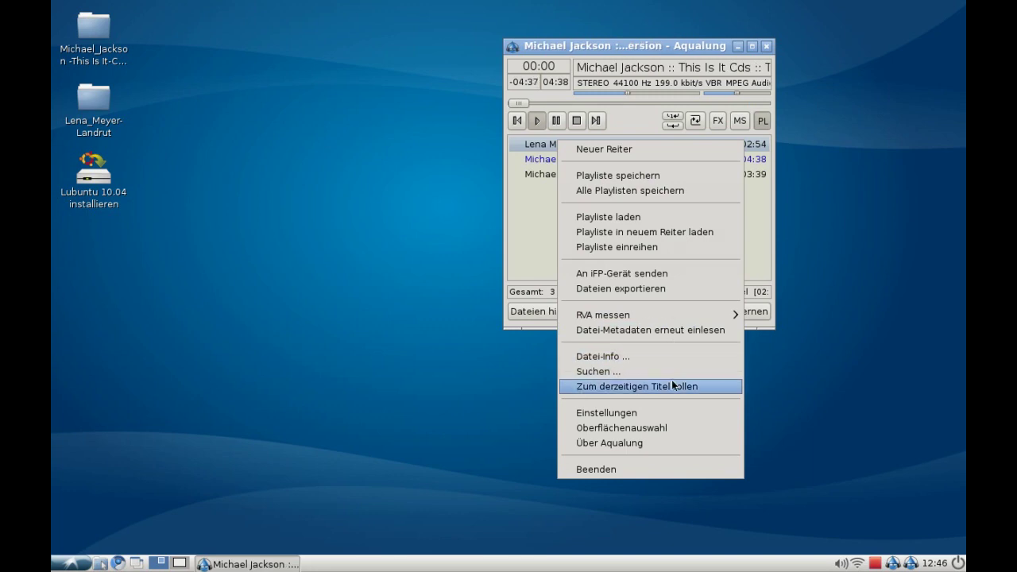
{"action": "left_click", "coordinate": [667, 427]}
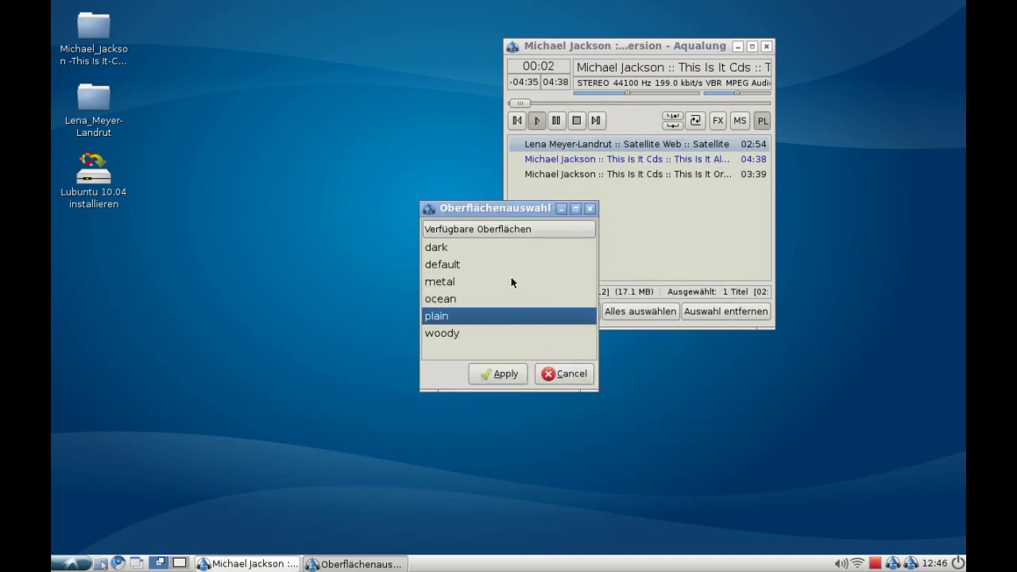
{"action": "left_click_drag", "start_coordinate": [497, 211], "coordinate": [365, 163]}
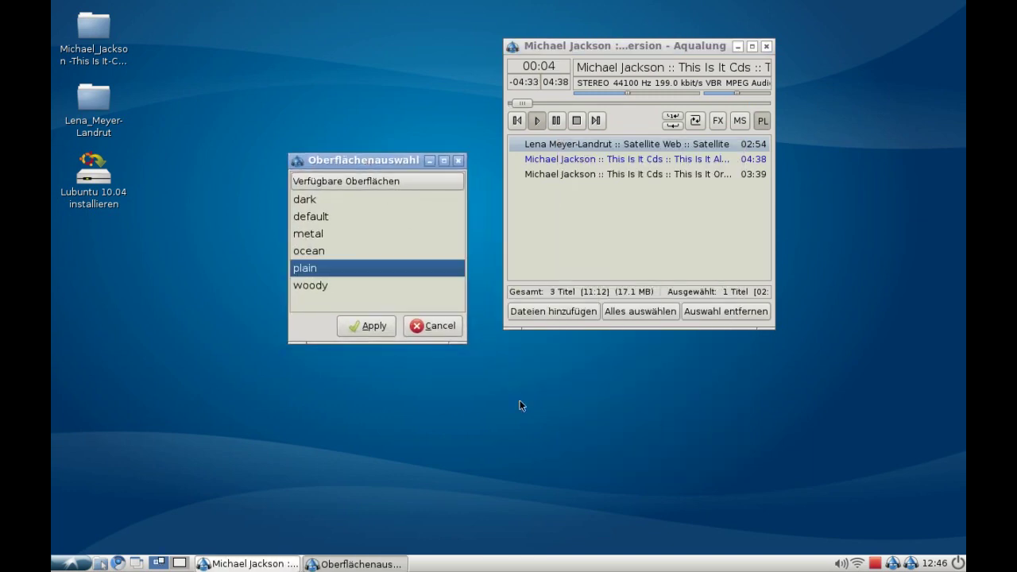
{"action": "left_click", "coordinate": [334, 287]}
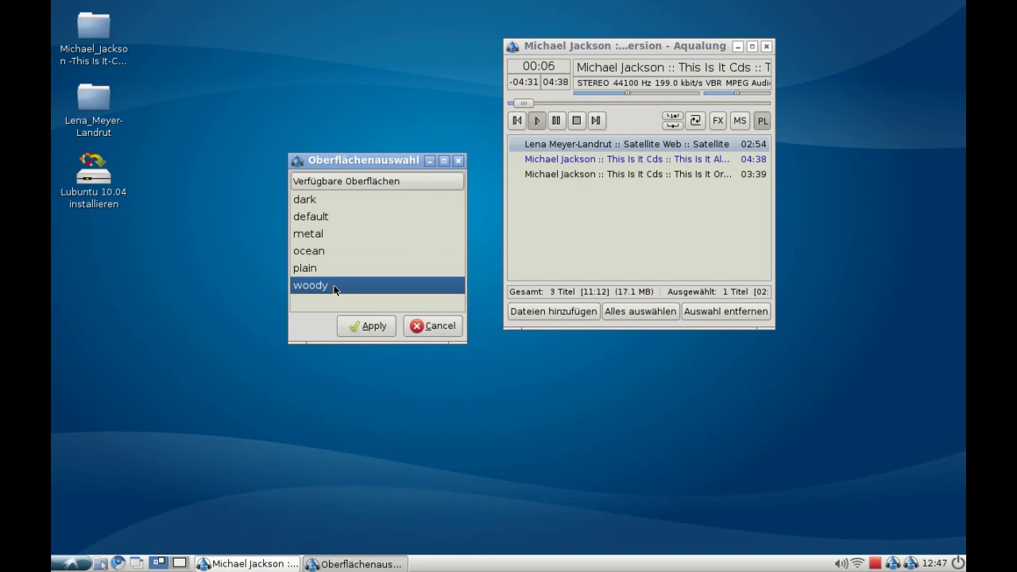
{"action": "left_click", "coordinate": [367, 326]}
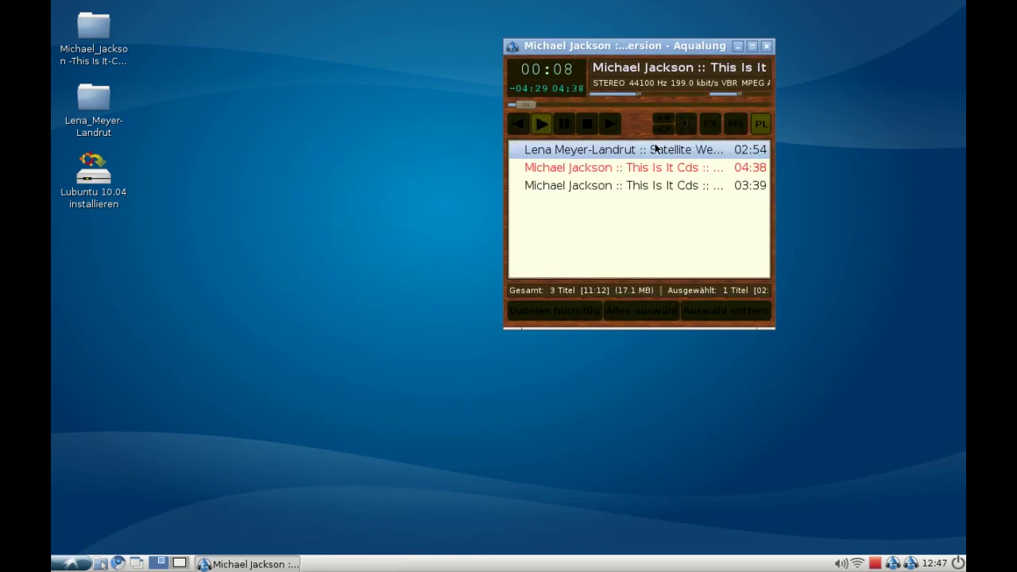
- Switch the player's skin to ocean
{"action": "right_click", "coordinate": [638, 126]}
{"action": "left_click", "coordinate": [702, 430]}
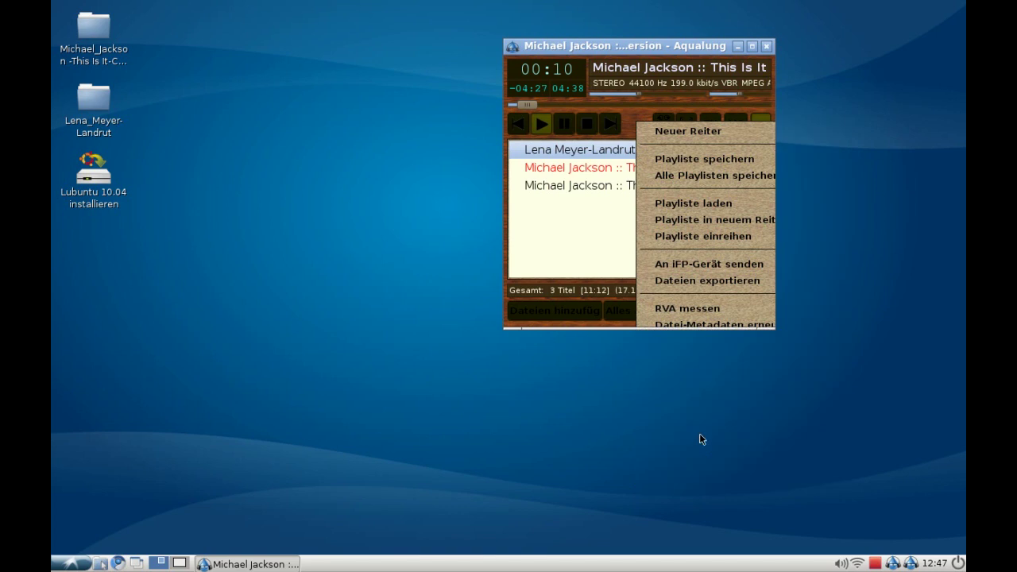
{"action": "left_click", "coordinate": [440, 297]}
{"action": "left_click", "coordinate": [491, 374]}
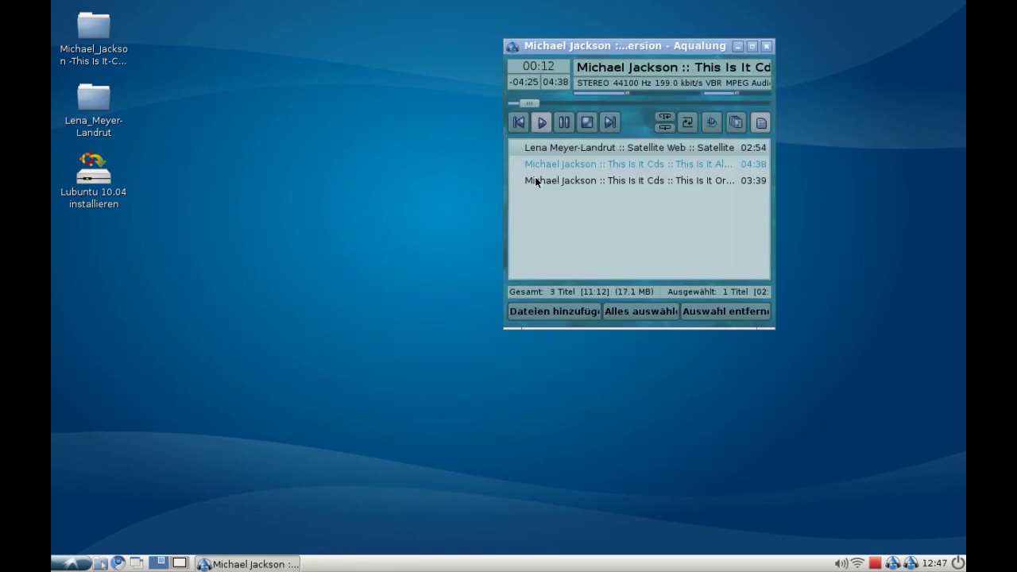
- Switch the player's skin to metal
{"action": "right_click", "coordinate": [632, 123]}
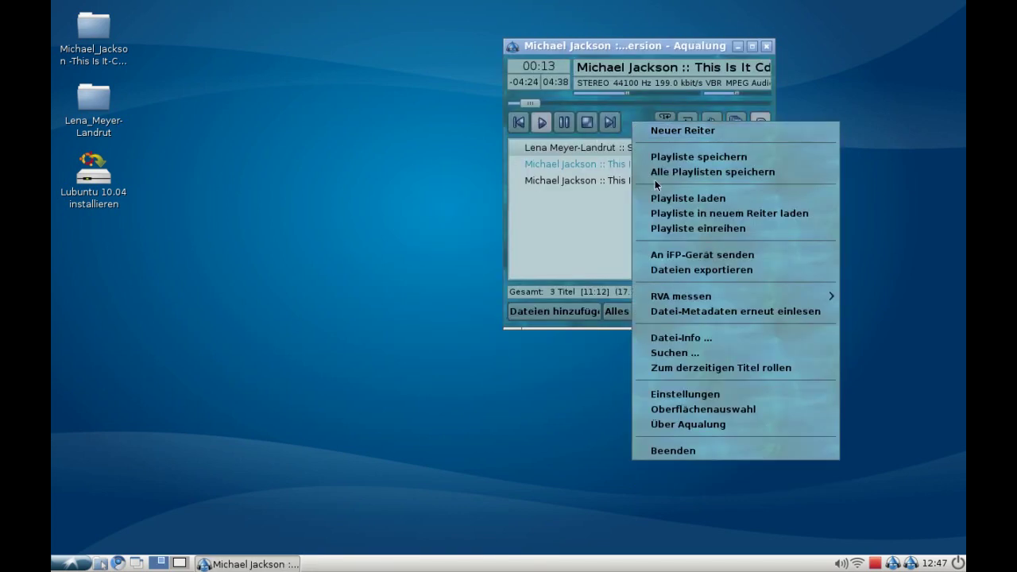
{"action": "left_click", "coordinate": [701, 412]}
{"action": "left_click", "coordinate": [457, 281]}
{"action": "left_click", "coordinate": [499, 375]}
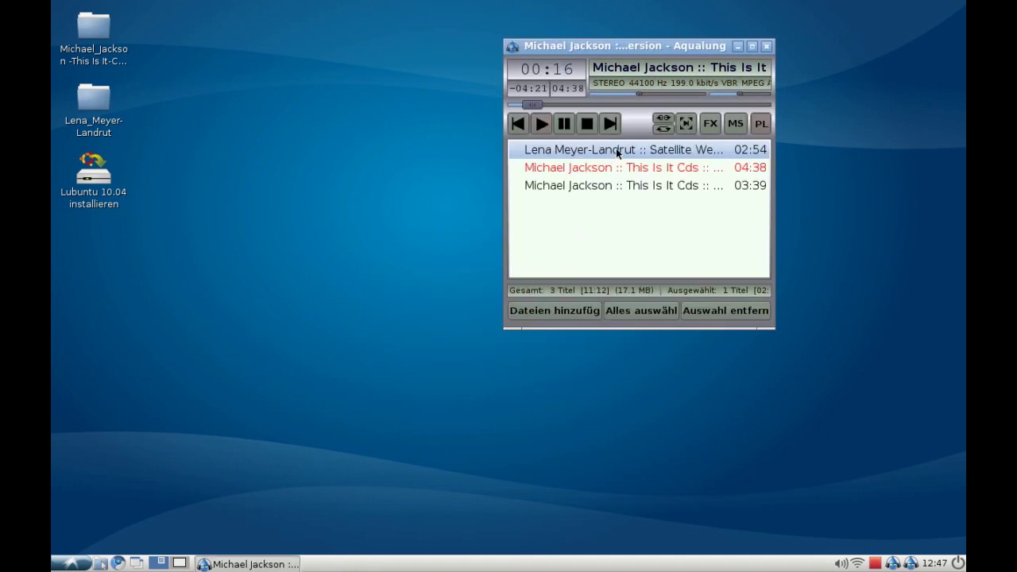
- Switch the player's skin to default
{"action": "right_click", "coordinate": [638, 125]}
{"action": "left_click", "coordinate": [708, 430]}
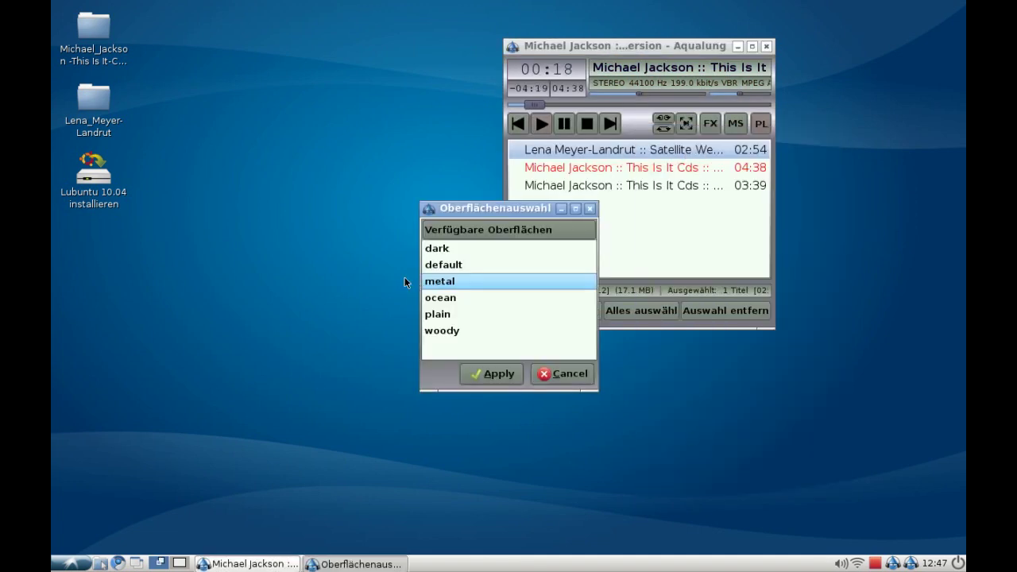
{"action": "left_click", "coordinate": [465, 268]}
{"action": "left_click", "coordinate": [493, 373]}
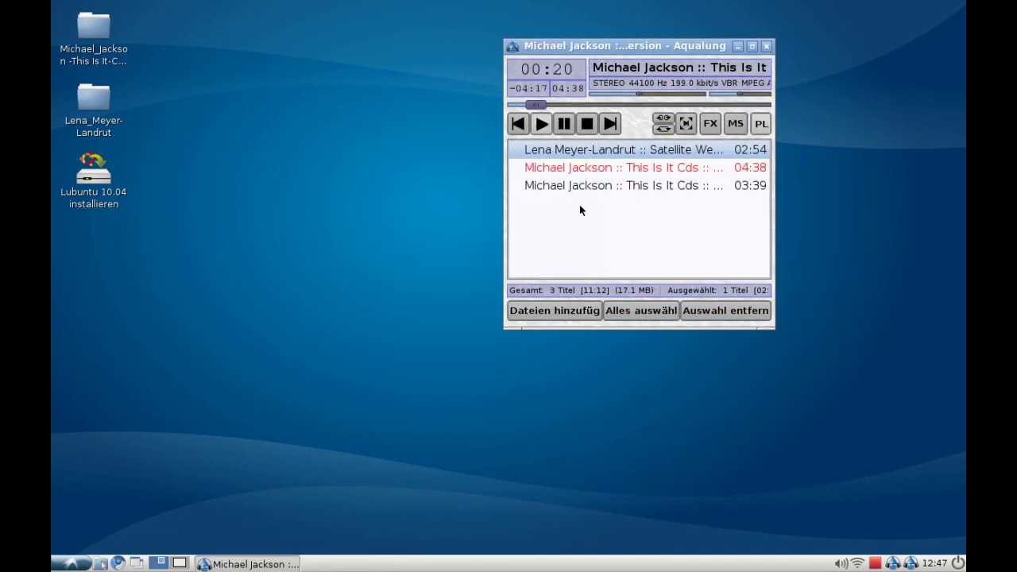
- Switch the player's skin to dark
{"action": "right_click", "coordinate": [638, 131]}
{"action": "left_click", "coordinate": [708, 431]}
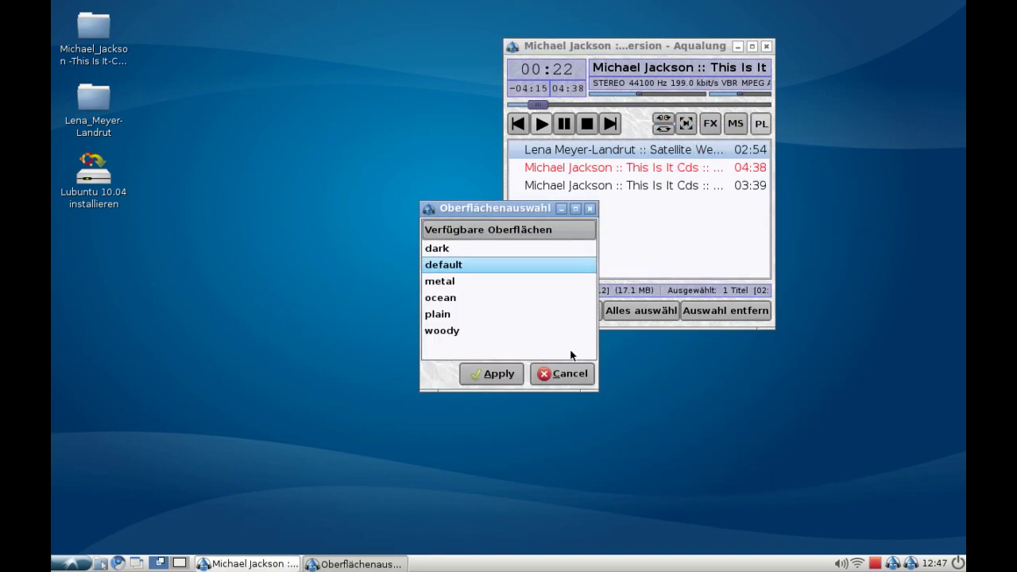
{"action": "left_click", "coordinate": [471, 251]}
{"action": "left_click", "coordinate": [493, 374]}
- Switch the player's skin to plain and shift the player window slightly to the left on the desktop
{"action": "right_click", "coordinate": [636, 125]}
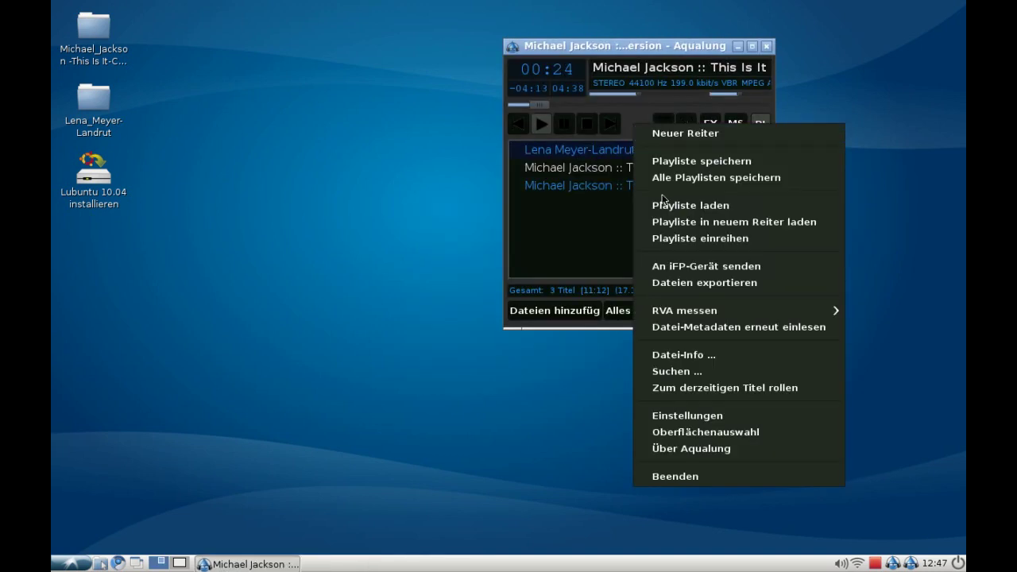
{"action": "left_click", "coordinate": [706, 432]}
{"action": "left_click", "coordinate": [456, 314]}
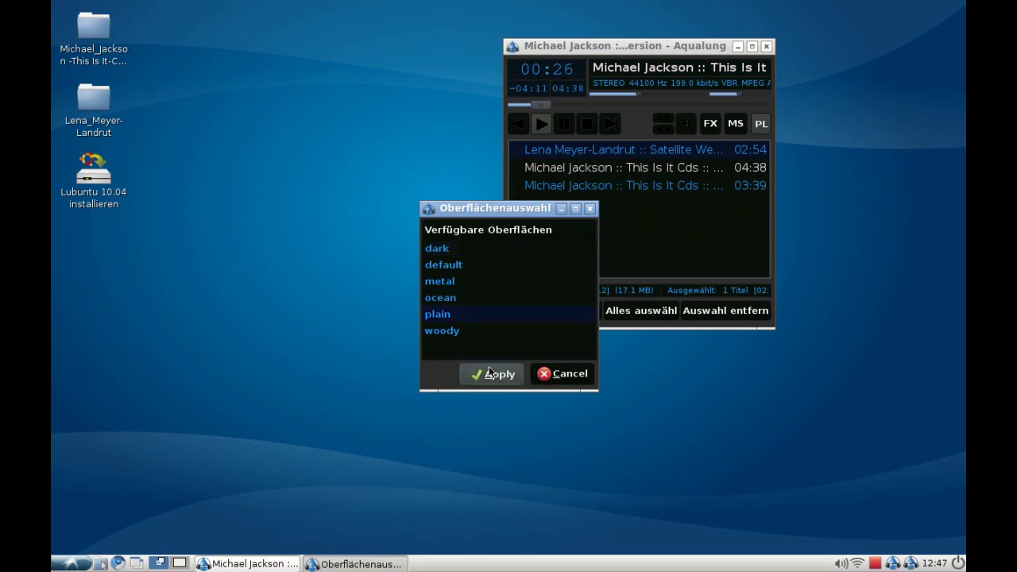
{"action": "left_click", "coordinate": [493, 374]}
{"action": "left_click_drag", "start_coordinate": [618, 46], "coordinate": [600, 46]}
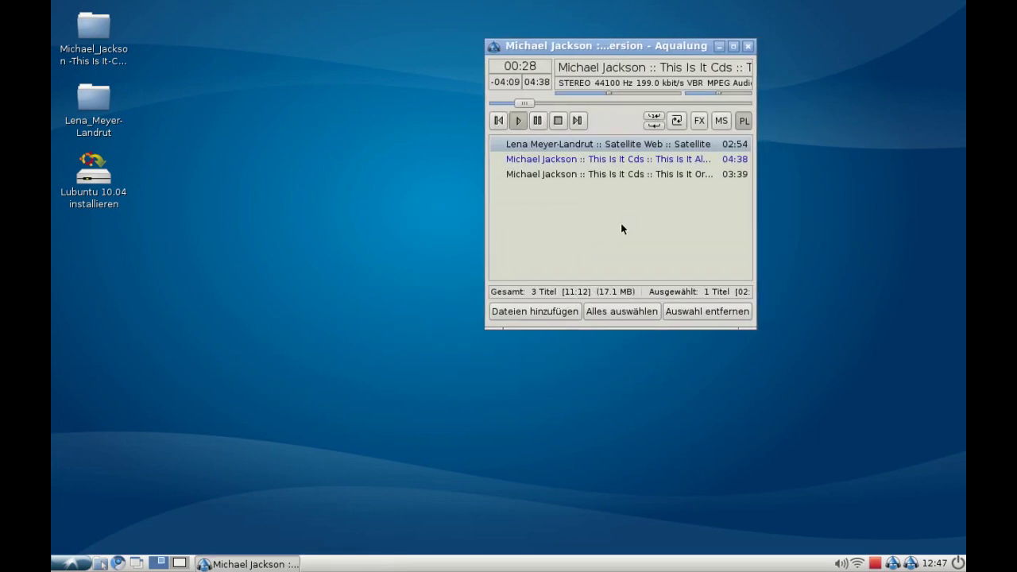